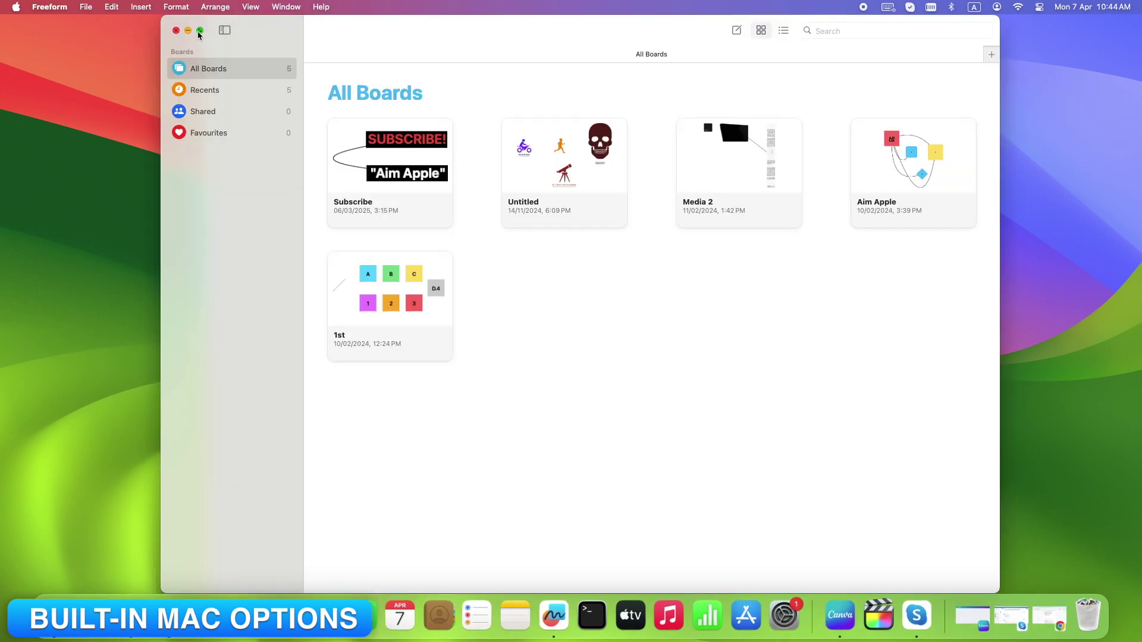
# Tile Freeform's All Boards window to the left half and Safari to the right half
pyautogui.moveTo(199, 33)
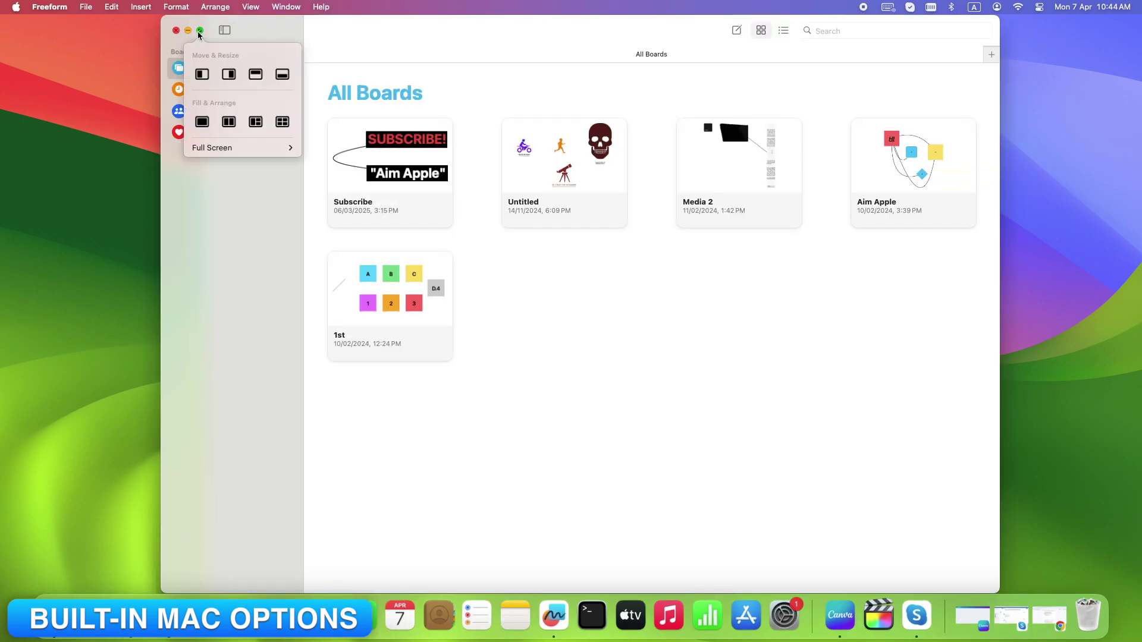
pyautogui.click(202, 74)
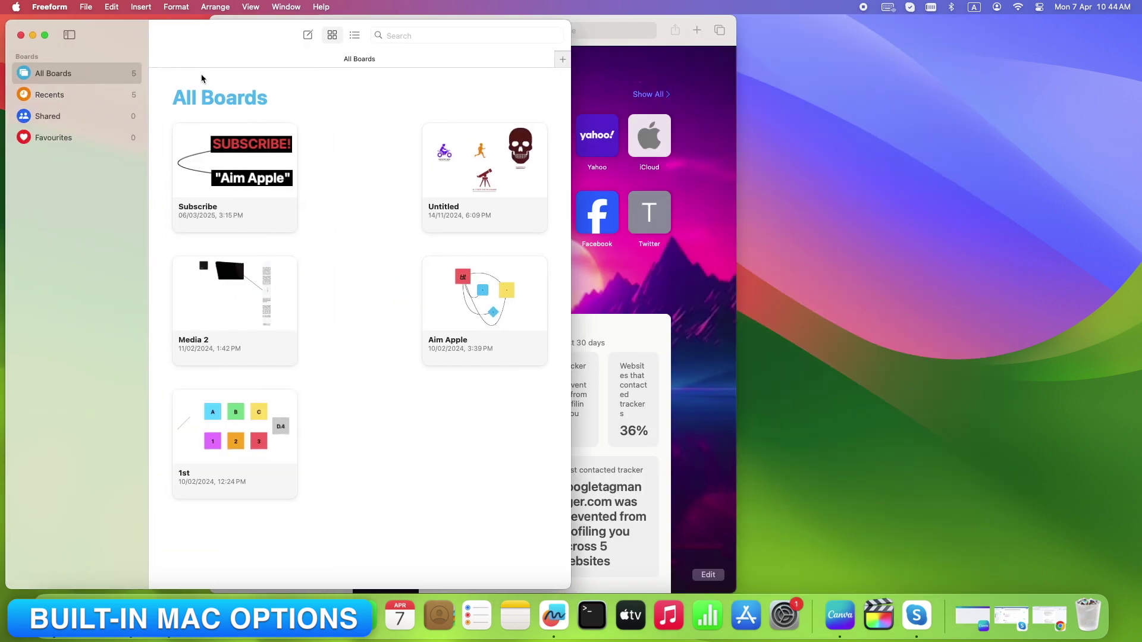
pyautogui.click(610, 78)
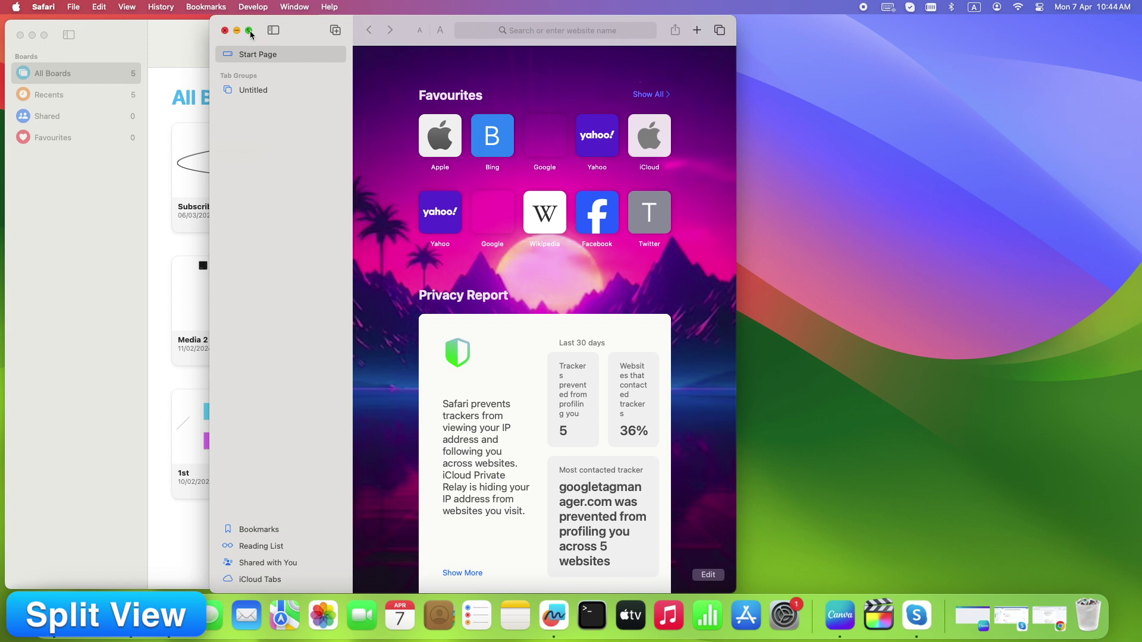
pyautogui.moveTo(251, 34)
pyautogui.click(273, 73)
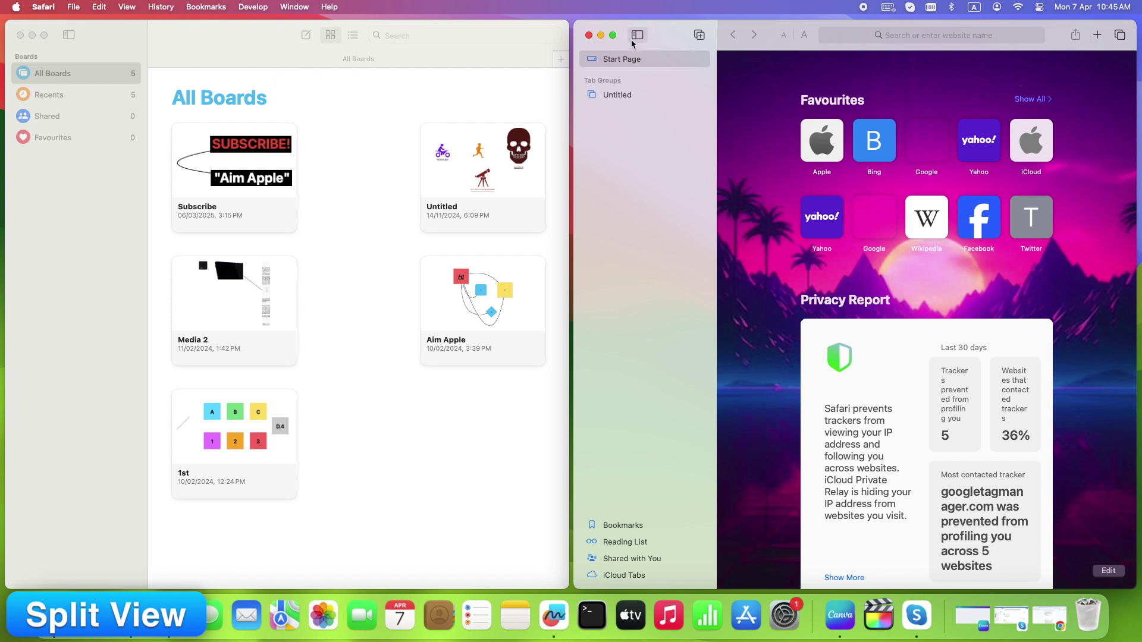
pyautogui.moveTo(613, 38)
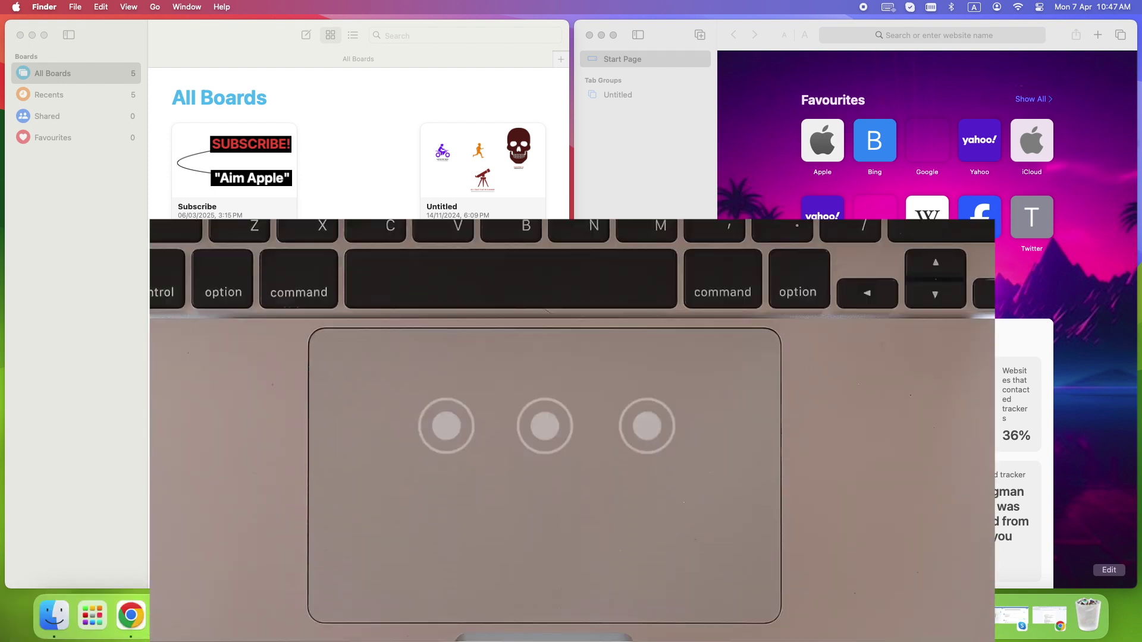
# Move Safari onto Desktop 2 with Mission Control, then return to Desktop 1
pyautogui.hotkey('ctrl', 'Up')
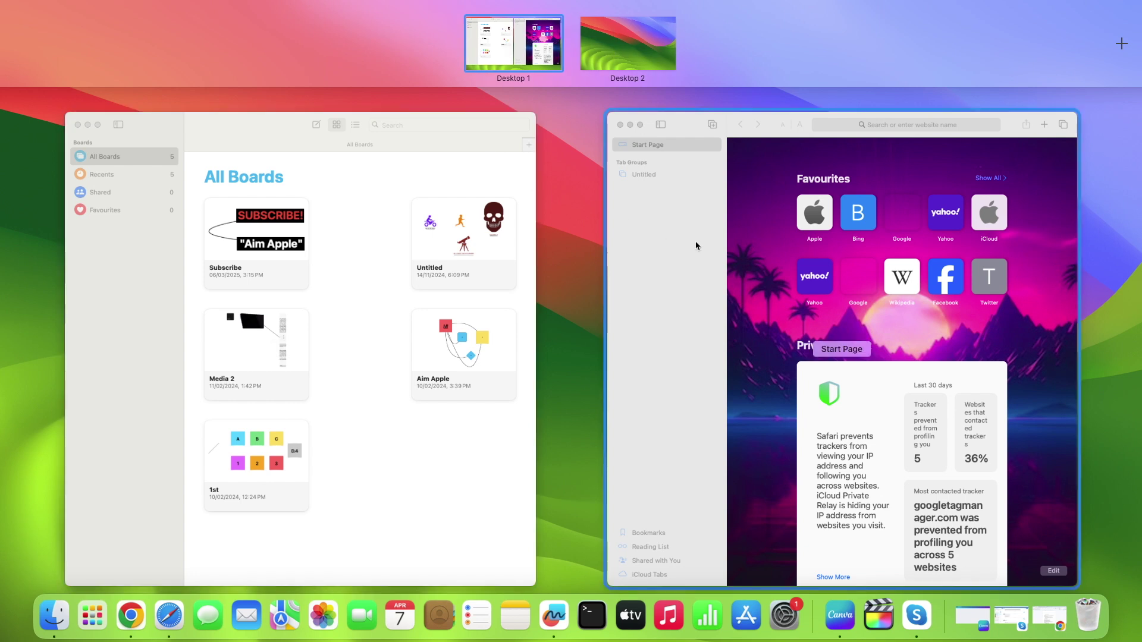
pyautogui.moveTo(695, 241); pyautogui.dragTo(625, 30)
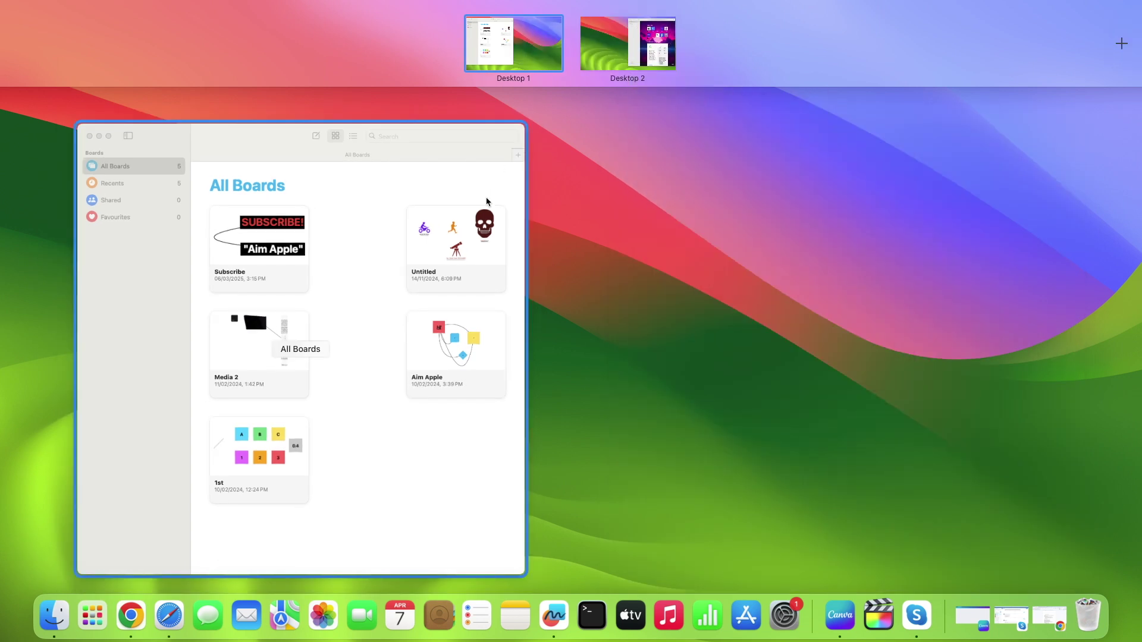
pyautogui.click(608, 43)
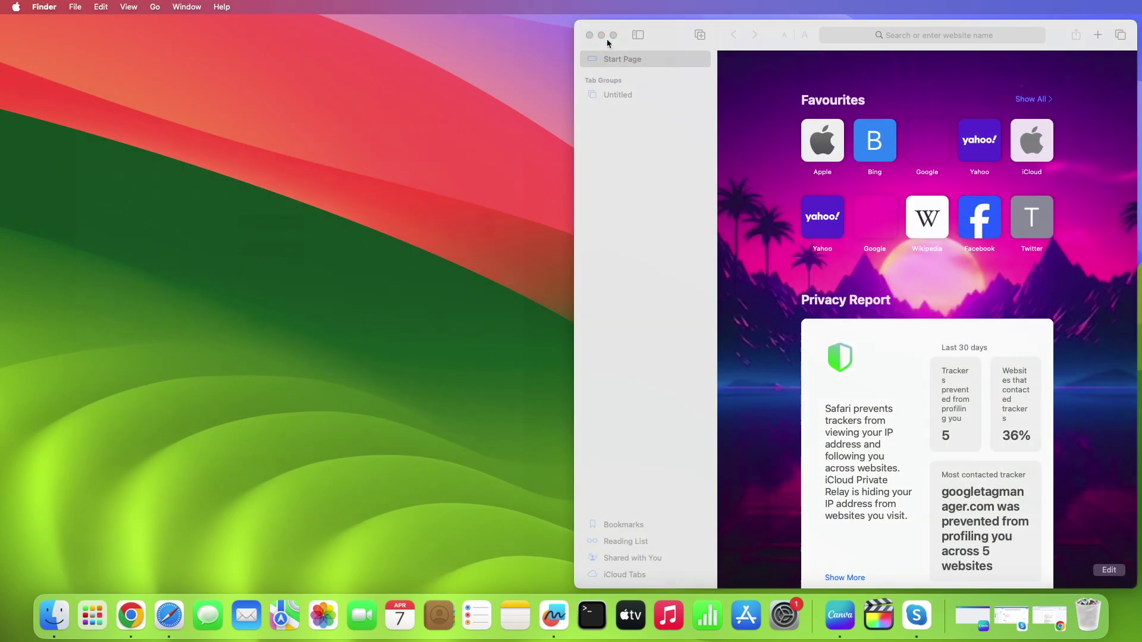
pyautogui.hotkey('ctrl', 'Up')
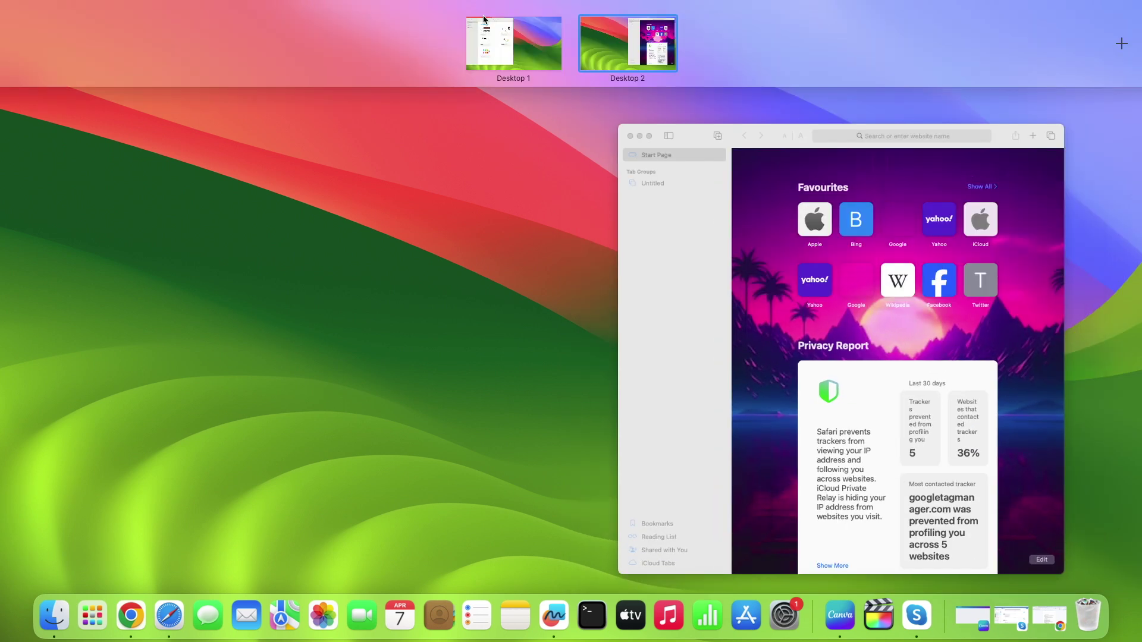
pyautogui.click(511, 44)
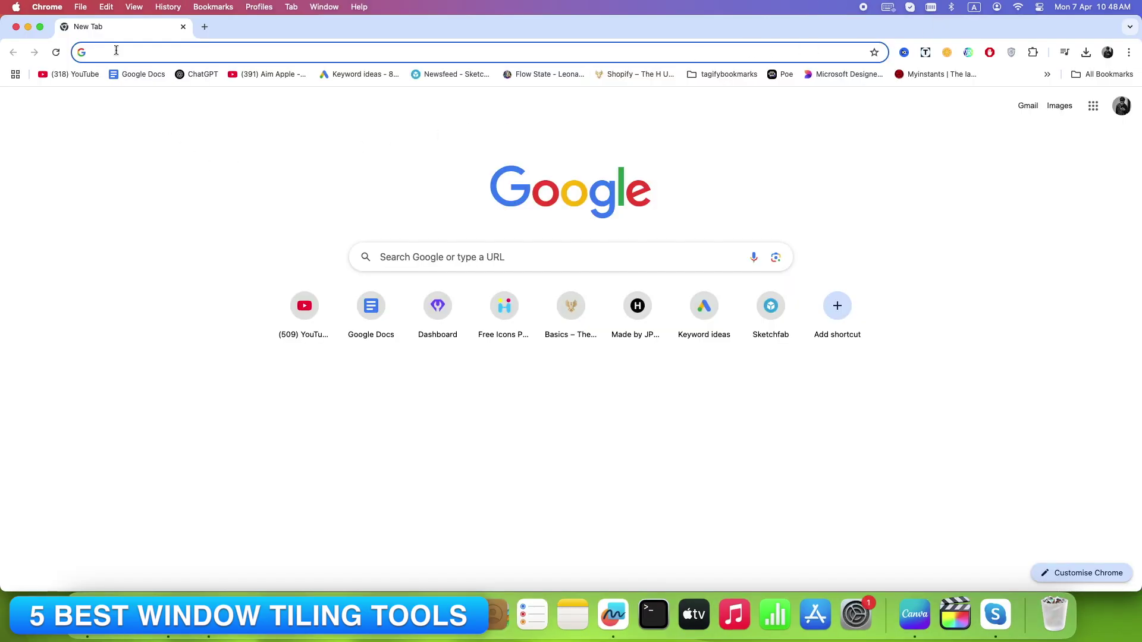
# Go to rectangleapp.com and download the Rectangle installer
pyautogui.click(114, 50)
pyautogui.write('rectangleapp.com')
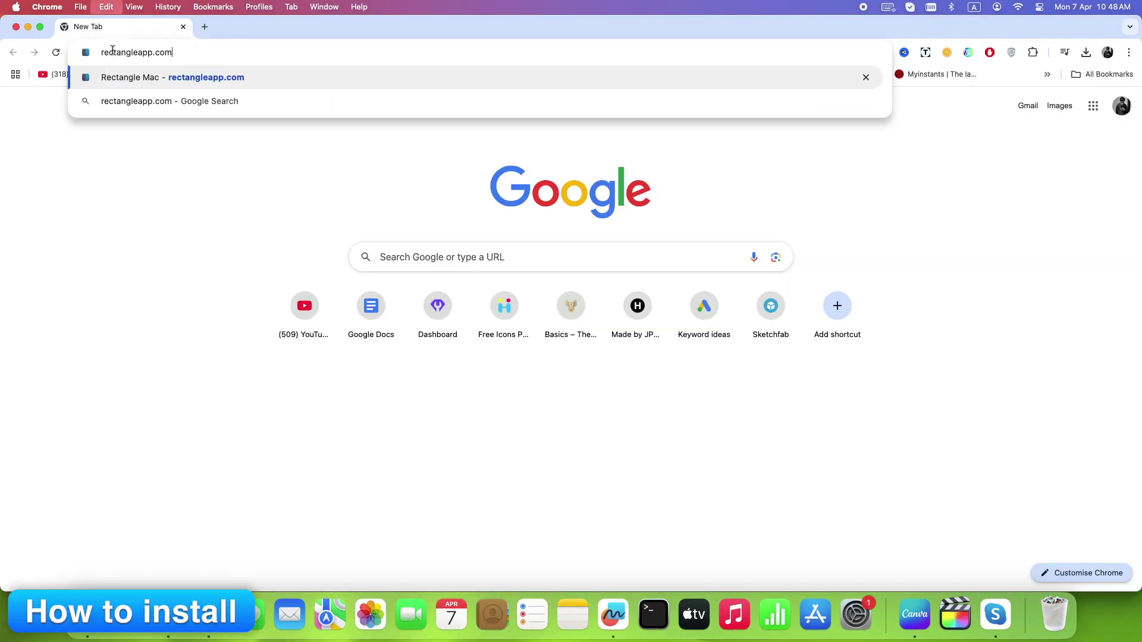
pyautogui.press('Return')
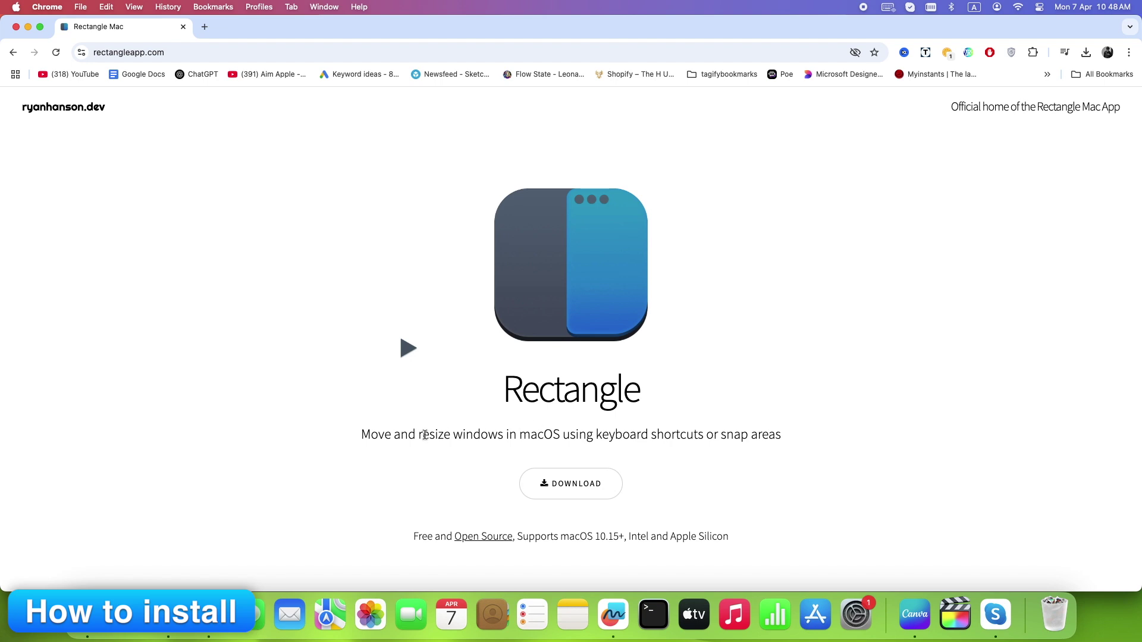
pyautogui.click(562, 491)
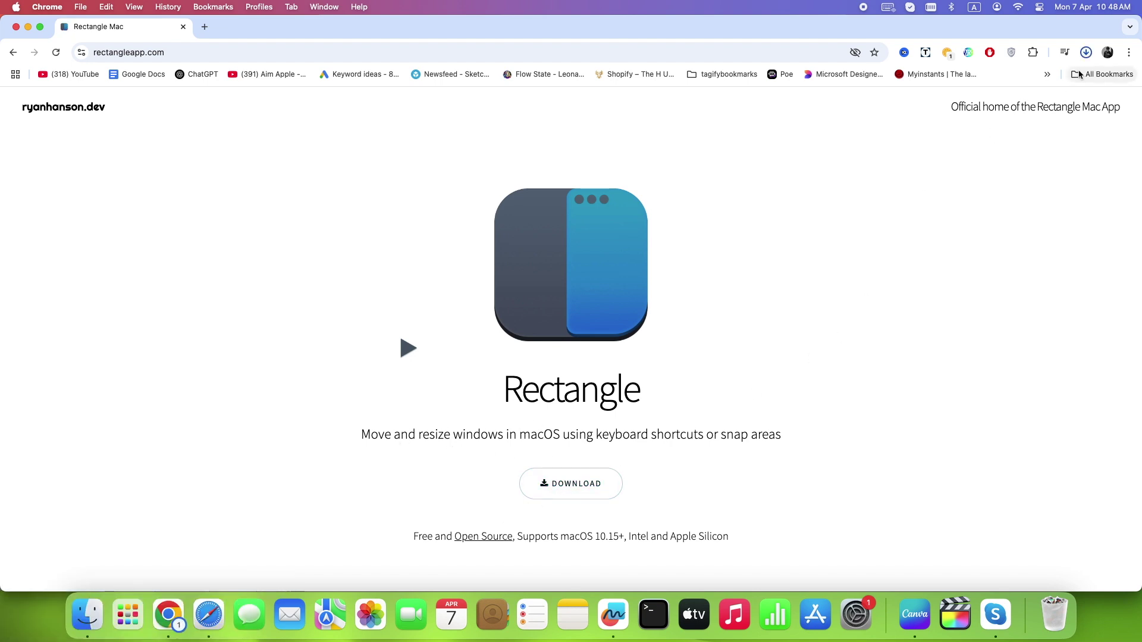
# Open Rectangle0.87.dmg and copy Rectangle into the Applications folder
pyautogui.click(449, 562)
pyautogui.doubleClick(450, 560)
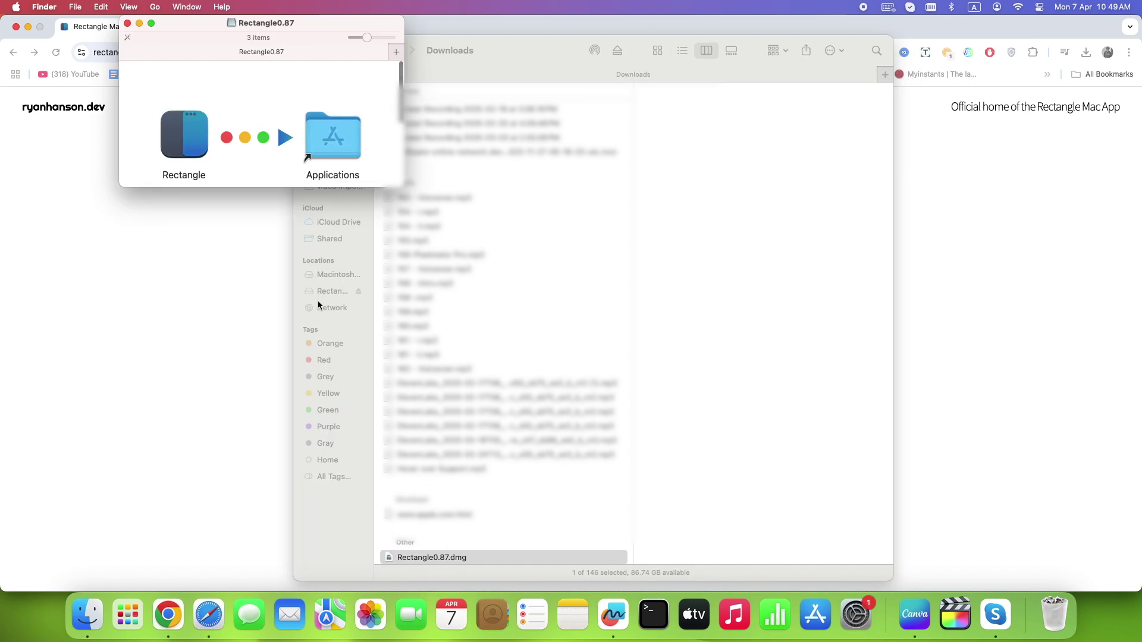
pyautogui.moveTo(182, 133); pyautogui.dragTo(332, 136)
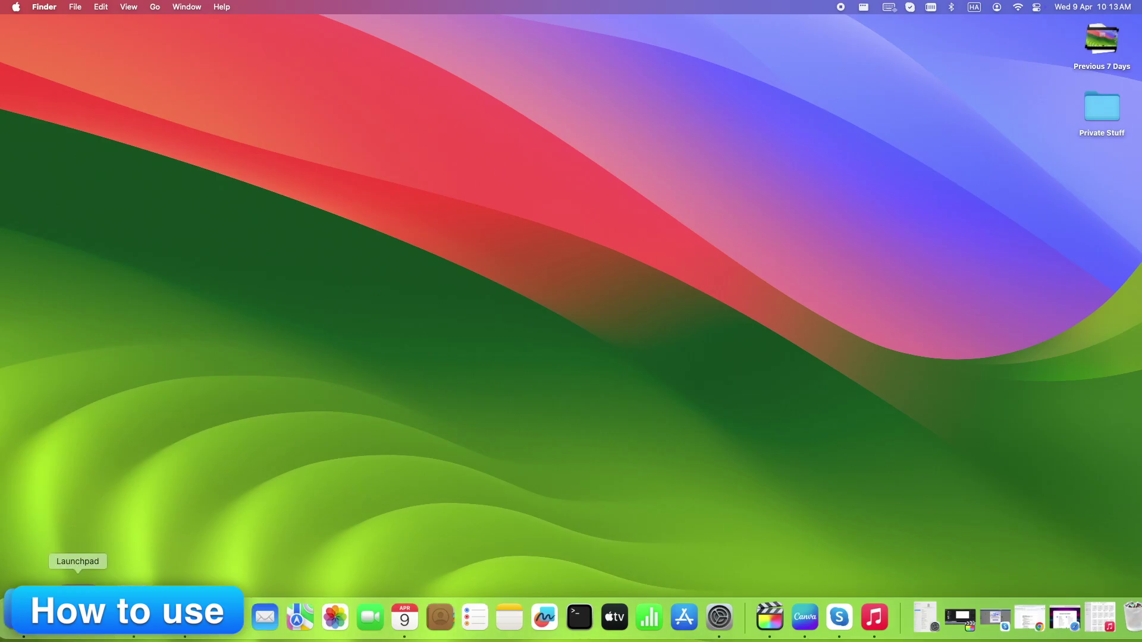
# Launch Rectangle via a Launchpad search for 'rect' and move its shortcuts window up-left
pyautogui.click(78, 612)
pyautogui.write('rect')
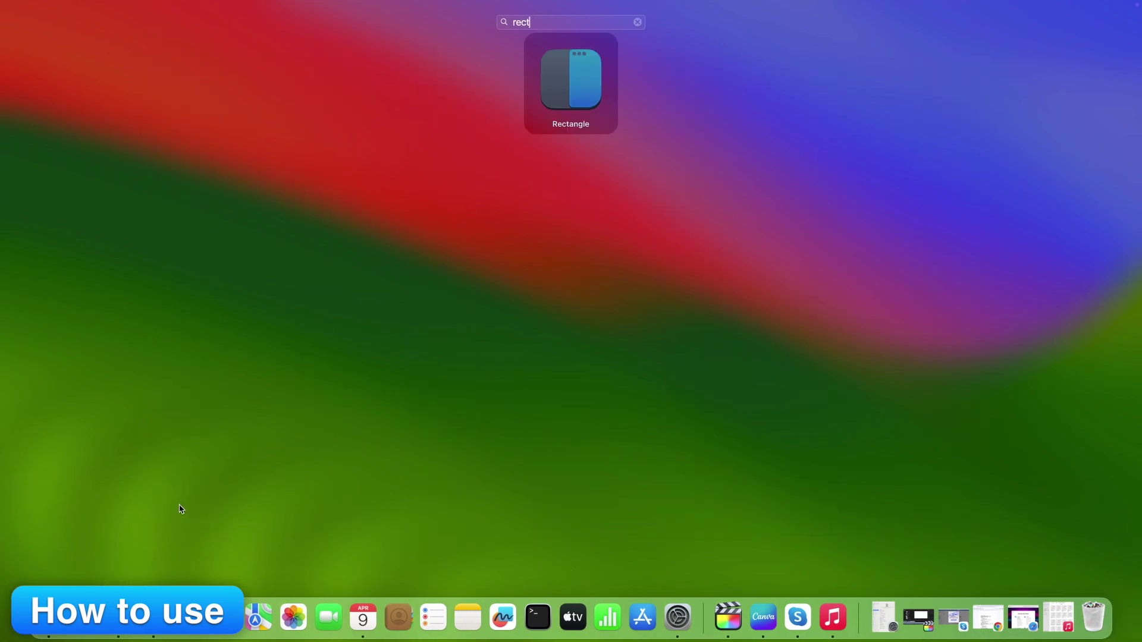
pyautogui.click(550, 84)
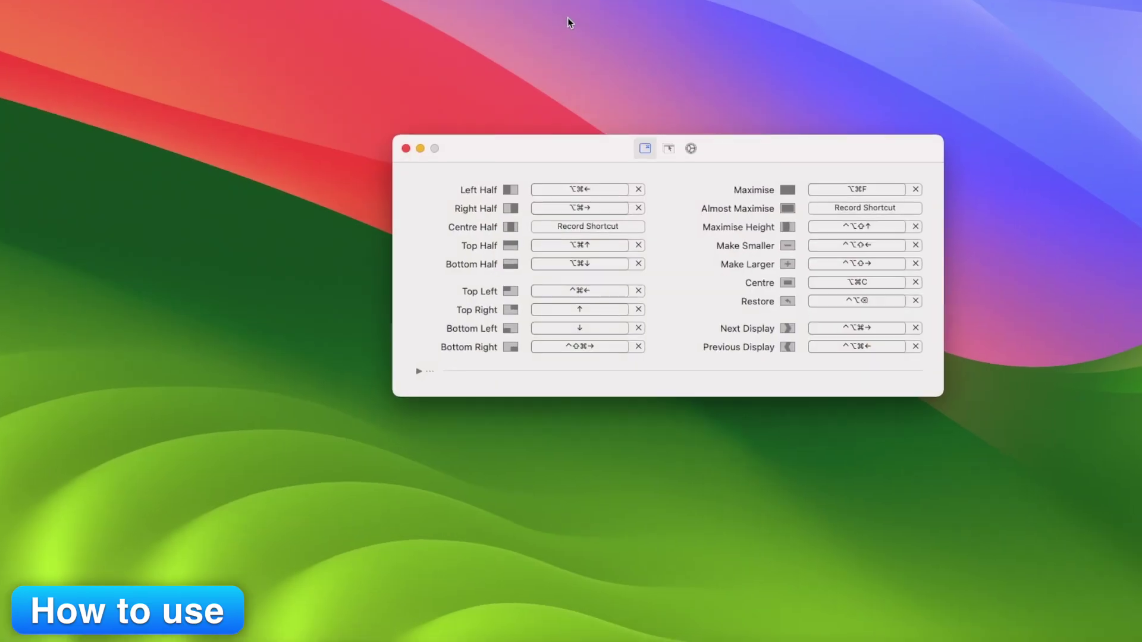
pyautogui.moveTo(559, 113); pyautogui.dragTo(468, 92)
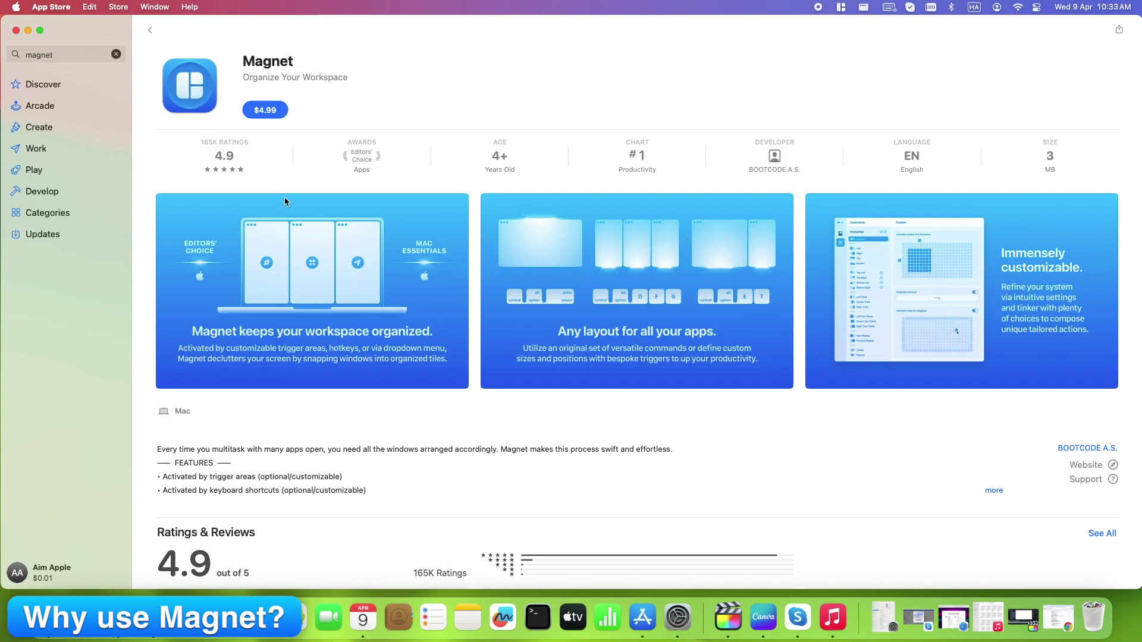
# Buy Magnet for $4.99 from its App Store product page
pyautogui.scroll(-2, 609, 277)
pyautogui.scroll(1, 692, 286)
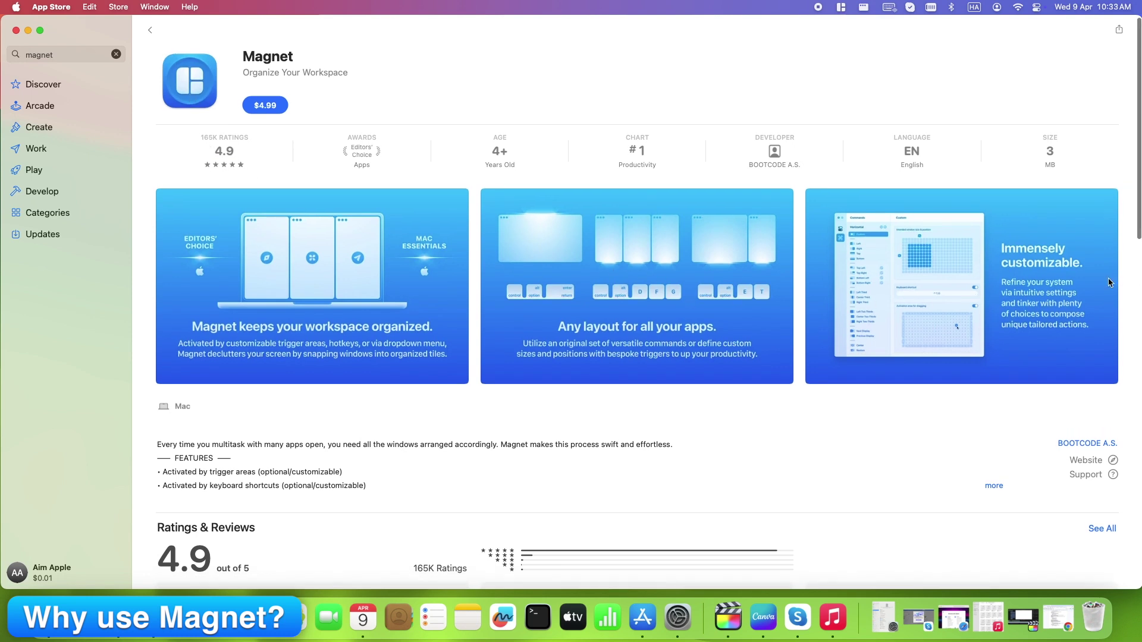
pyautogui.scroll(-1, 624, 387)
pyautogui.scroll(1, 434, 421)
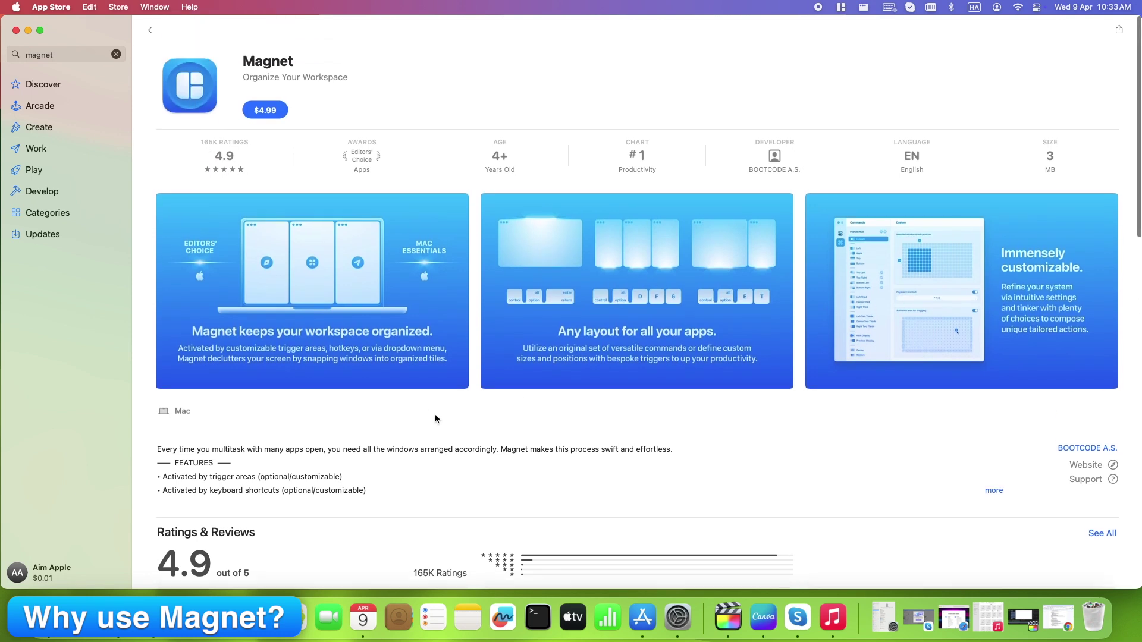
pyautogui.click(264, 106)
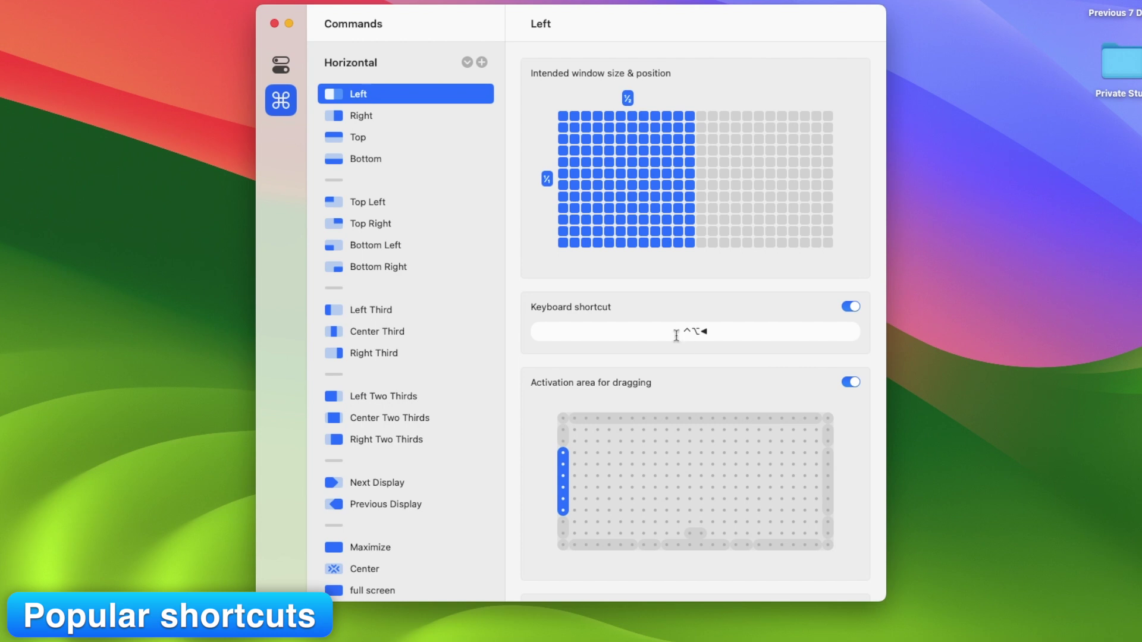
# View Magnet's Right, Center and full screen commands, ending on full screen's ^⌘F shortcut
pyautogui.click(358, 120)
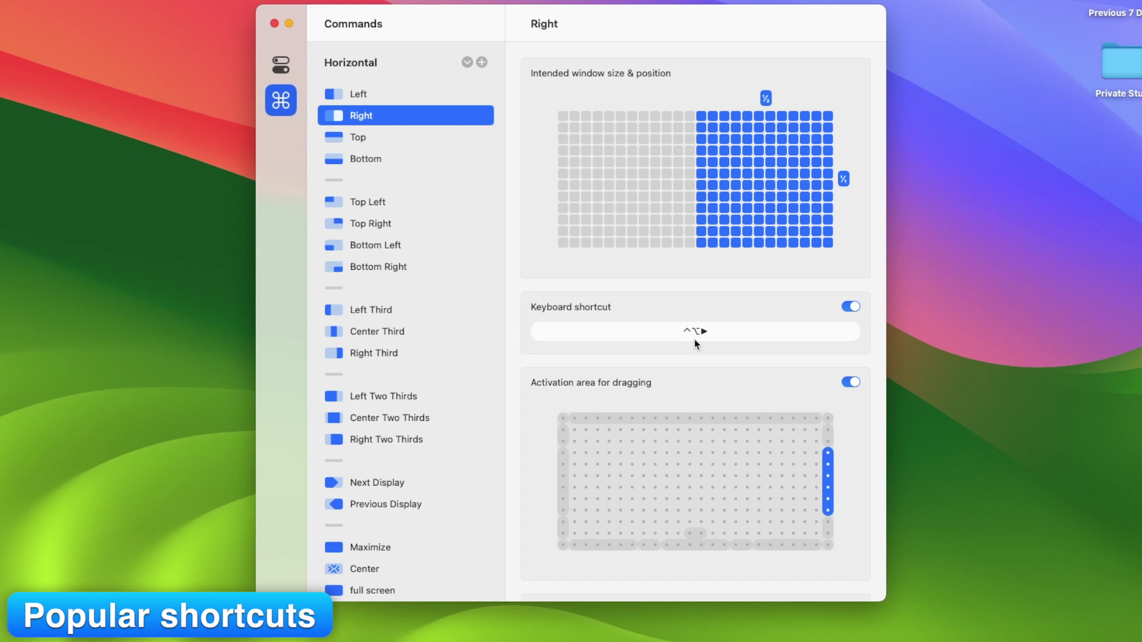
pyautogui.scroll(-3, 413, 436)
pyautogui.click(365, 489)
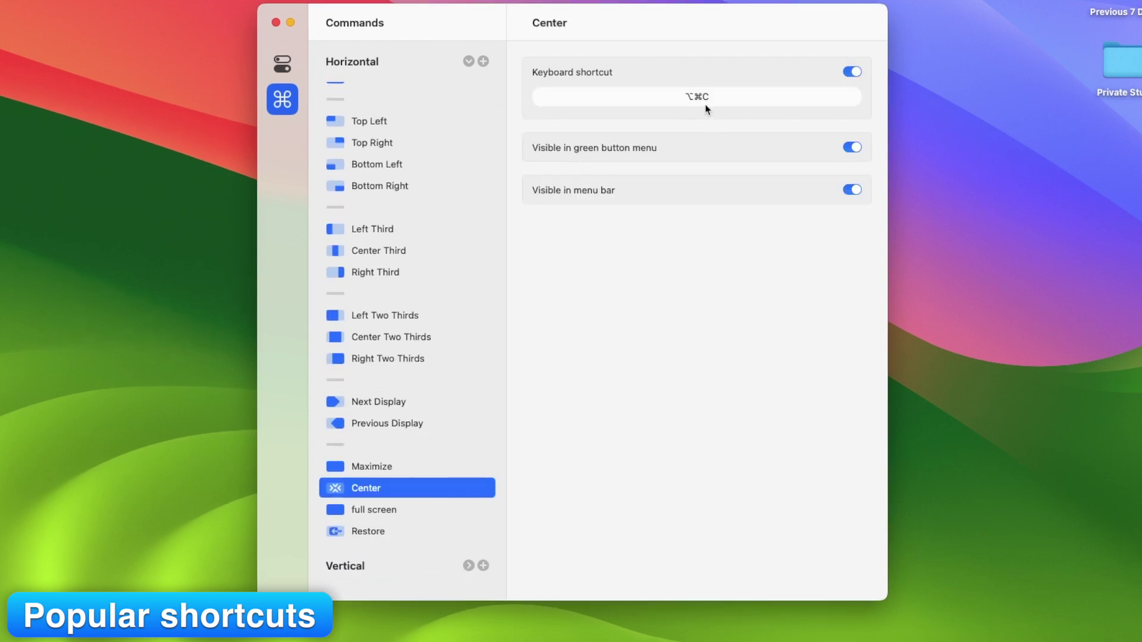
pyautogui.click(375, 511)
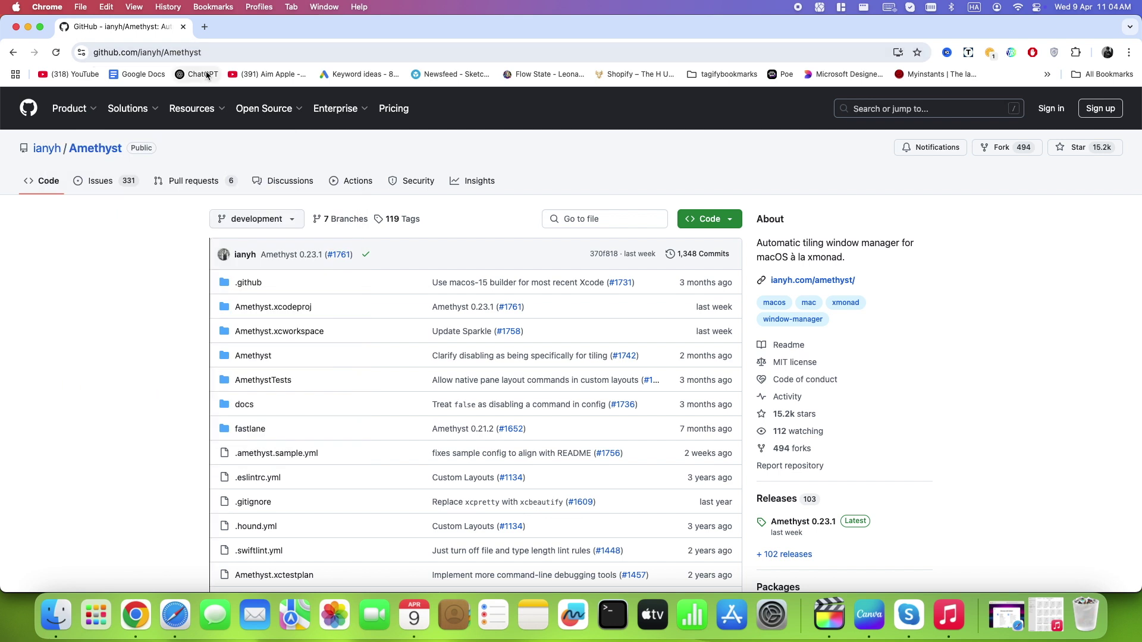
# Scroll the Amethyst README to its Getting Amethyst and Using Amethyst sections
pyautogui.moveTo(193, 108)
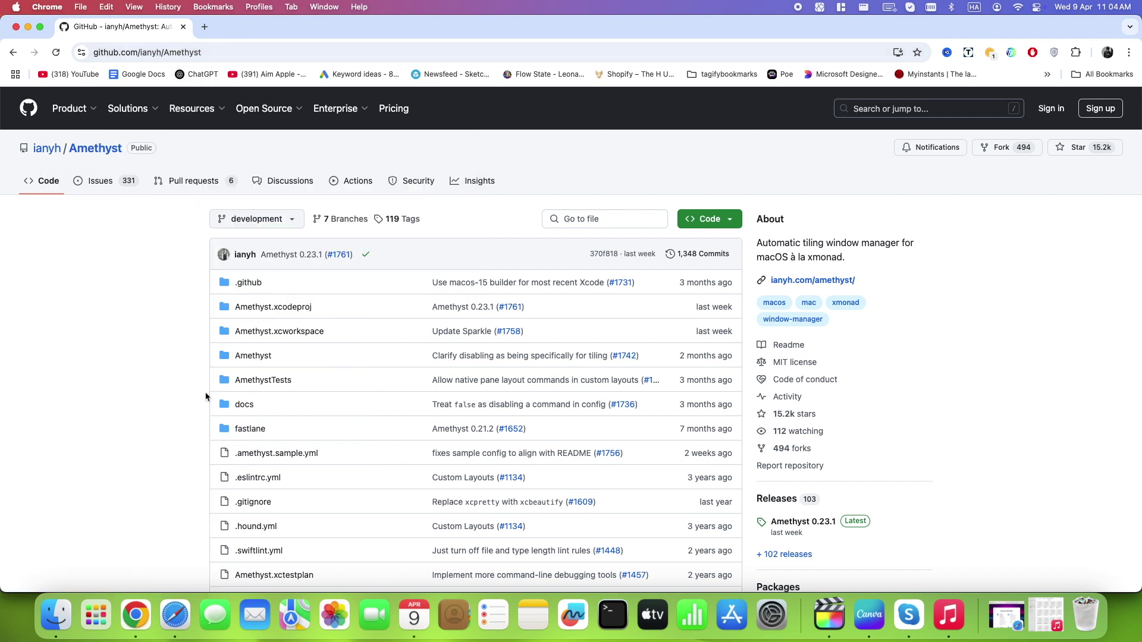
pyautogui.scroll(-15, 207, 395)
pyautogui.scroll(5, 208, 395)
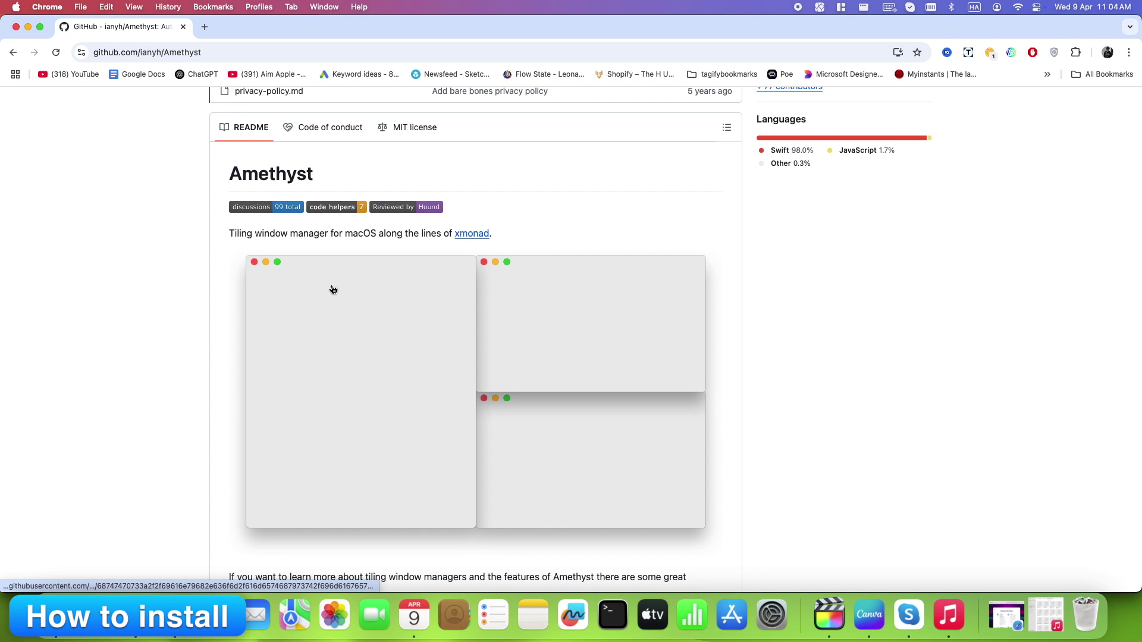
pyautogui.scroll(-10, 333, 289)
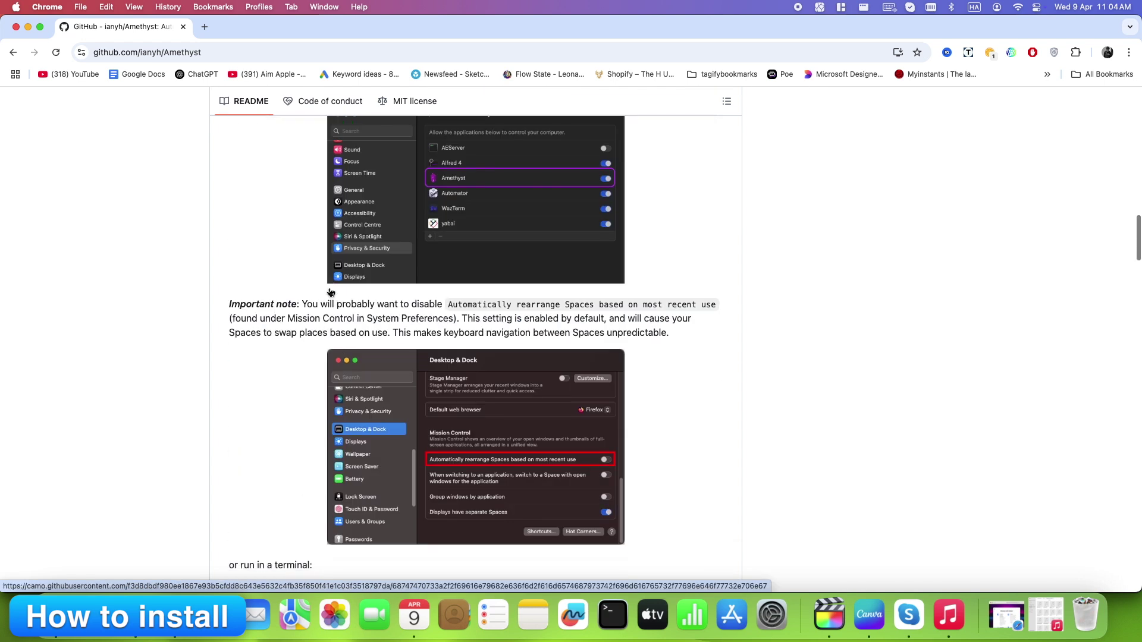
pyautogui.scroll(4, 331, 291)
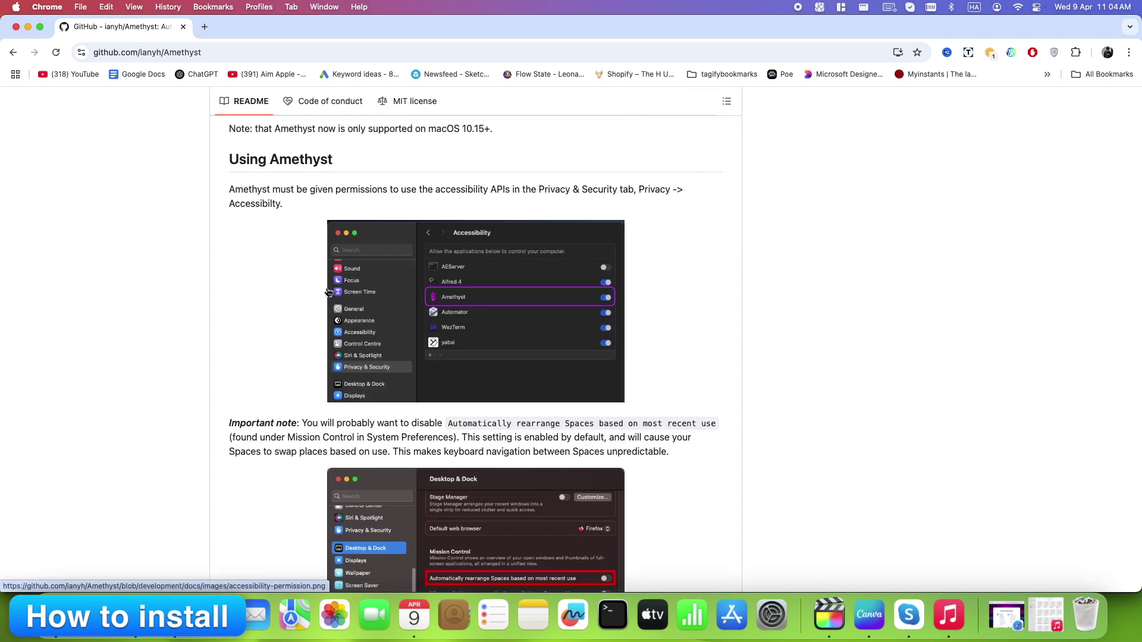
pyautogui.scroll(2, 393, 374)
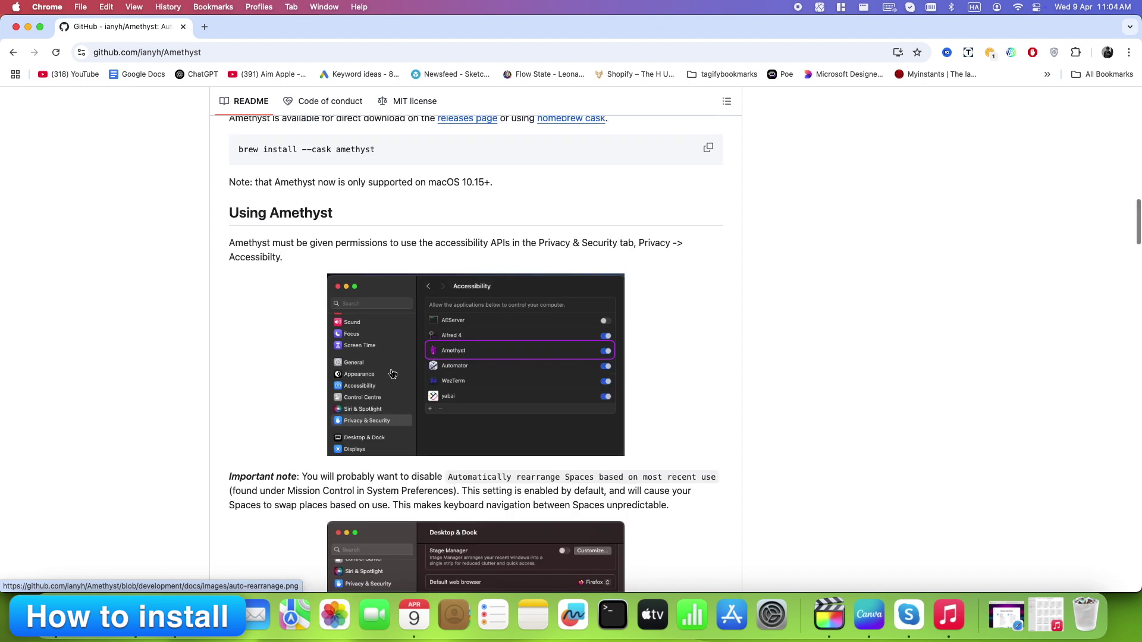
pyautogui.scroll(2, 393, 373)
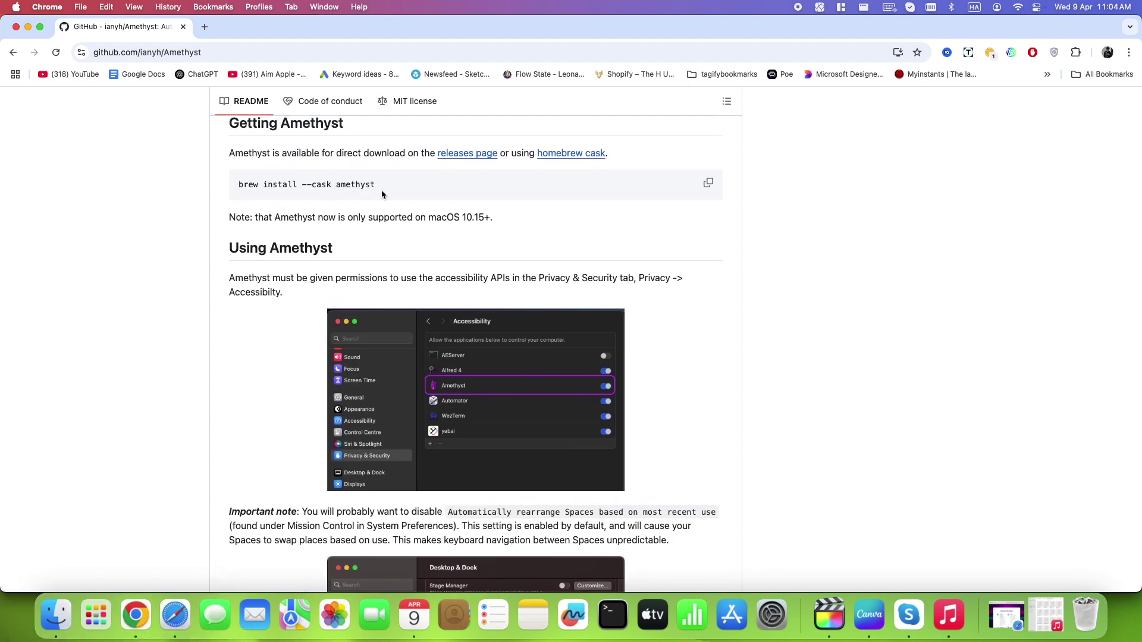
pyautogui.scroll(-5, 473, 397)
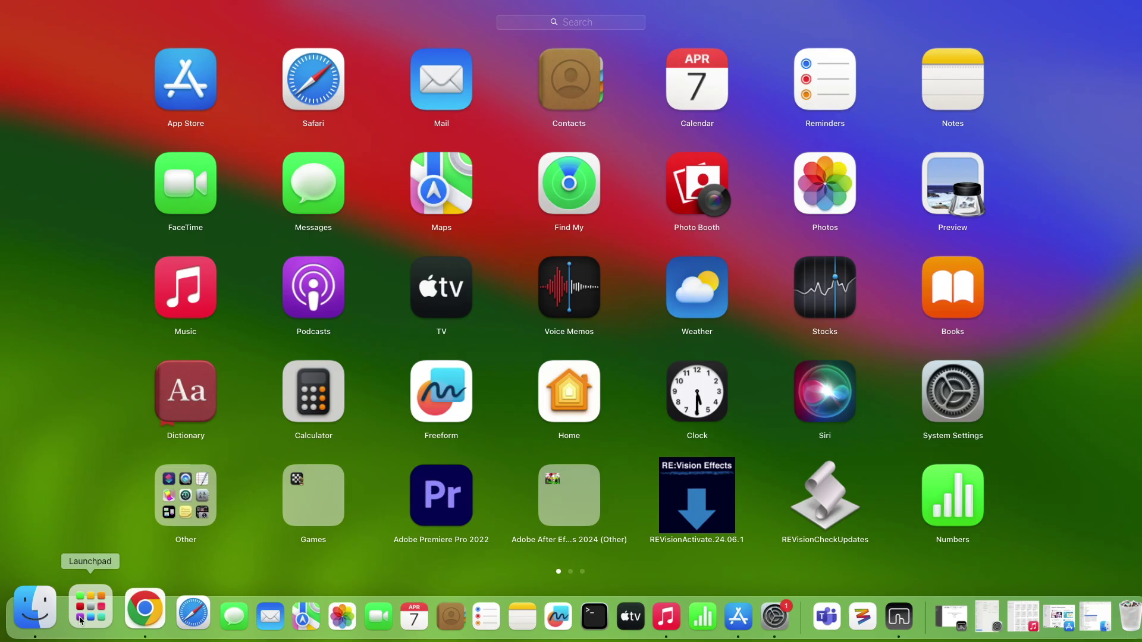
# Search 'rayc' in Launchpad, then bring up Spotlight to look for Raycast
pyautogui.write('rayc')
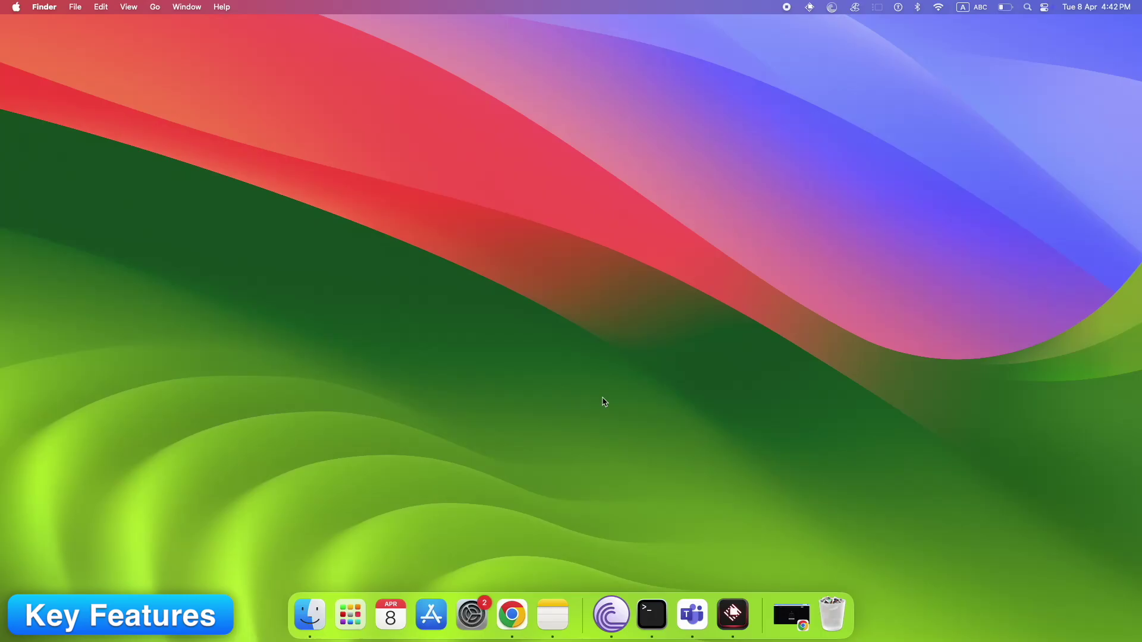
pyautogui.press('super+space')
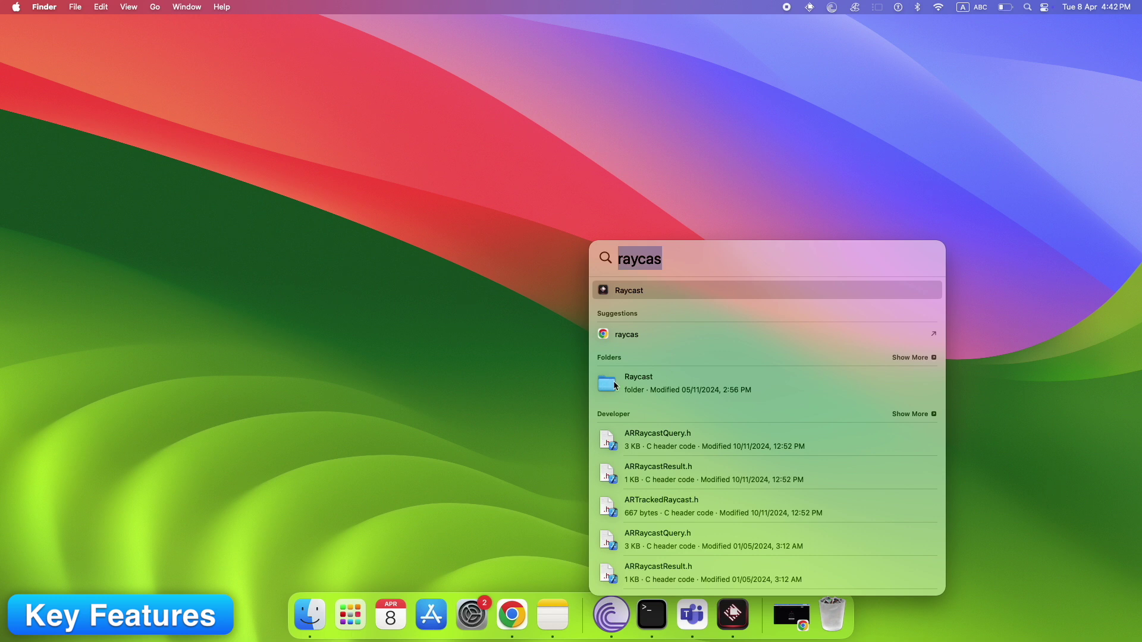
# Launch Raycast from Spotlight, centre its Settings window and browse the Extensions list
pyautogui.click(669, 294)
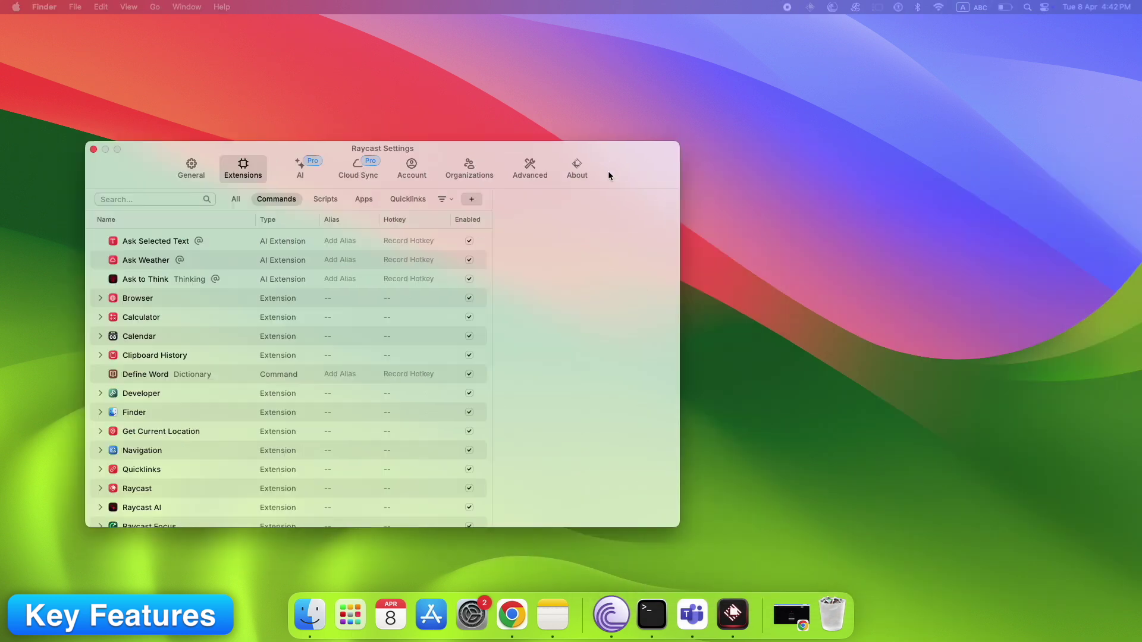
pyautogui.moveTo(608, 170); pyautogui.dragTo(795, 165)
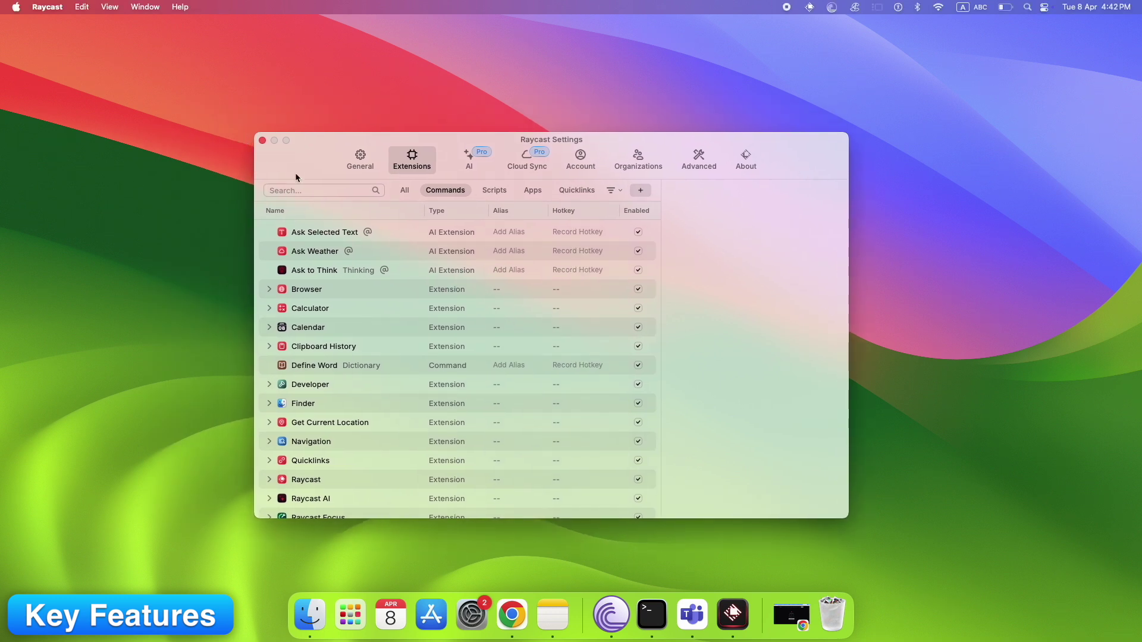
pyautogui.scroll(-2, 351, 380)
pyautogui.scroll(2, 351, 380)
pyautogui.scroll(-1, 350, 381)
pyautogui.scroll(1, 351, 381)
pyautogui.scroll(-10, 345, 340)
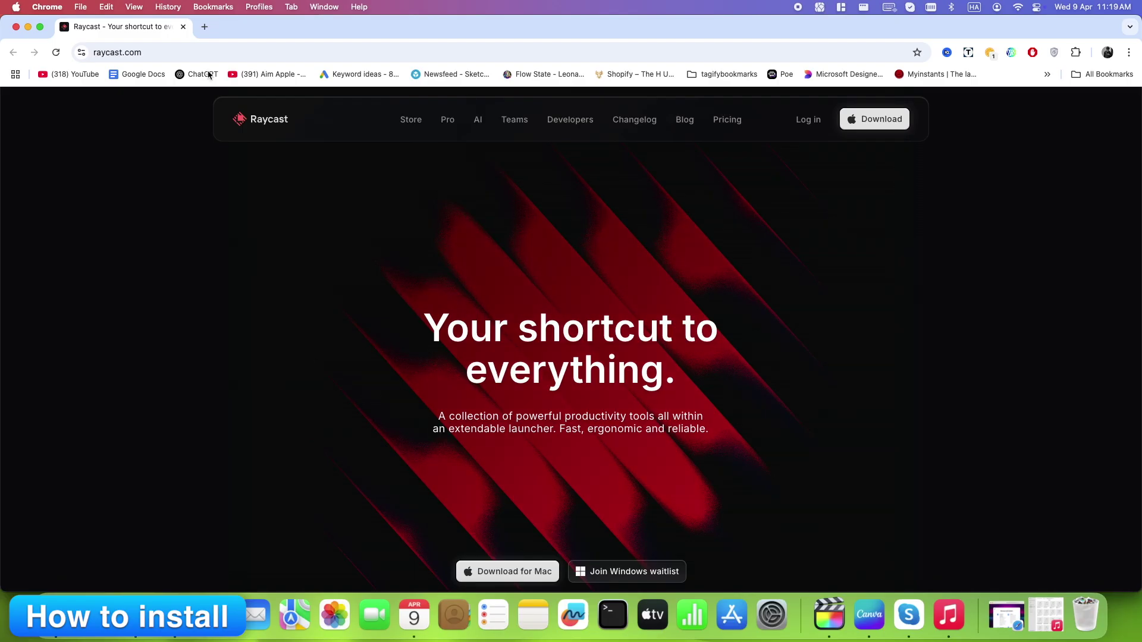
# Scroll raycast.com down to Download for Mac, then search 'rayc' in Launchpad
pyautogui.moveTo(120, 53); pyautogui.dragTo(151, 58)
pyautogui.click(229, 194)
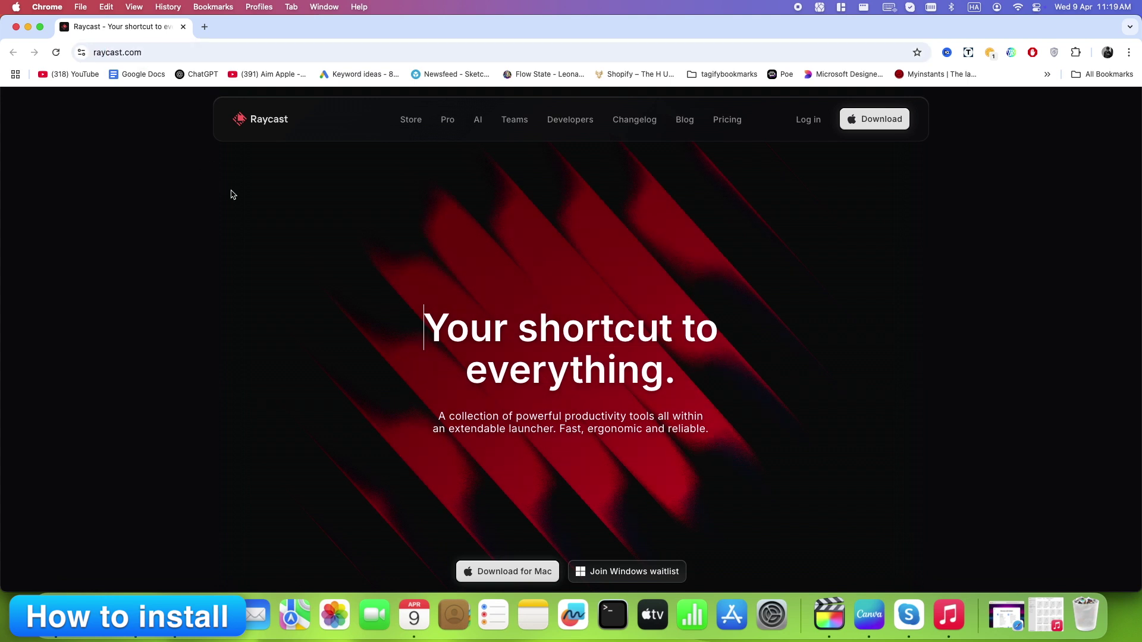
pyautogui.scroll(-3, 513, 357)
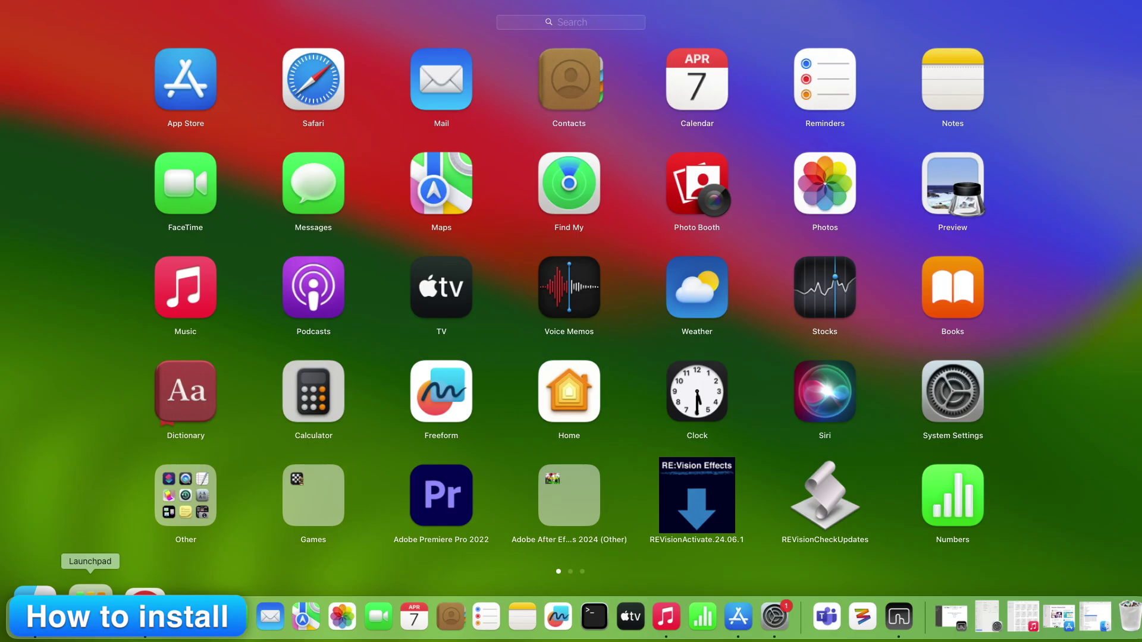
pyautogui.write('rayc')
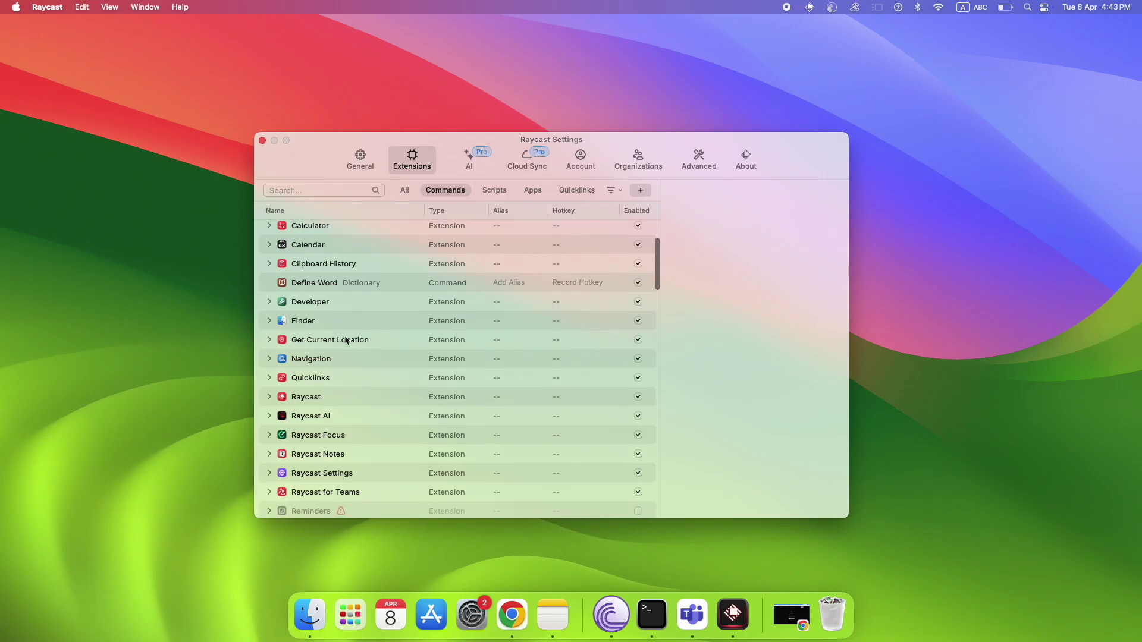
# Scroll the Raycast Extensions list down toward Window Management
pyautogui.scroll(-10, 345, 340)
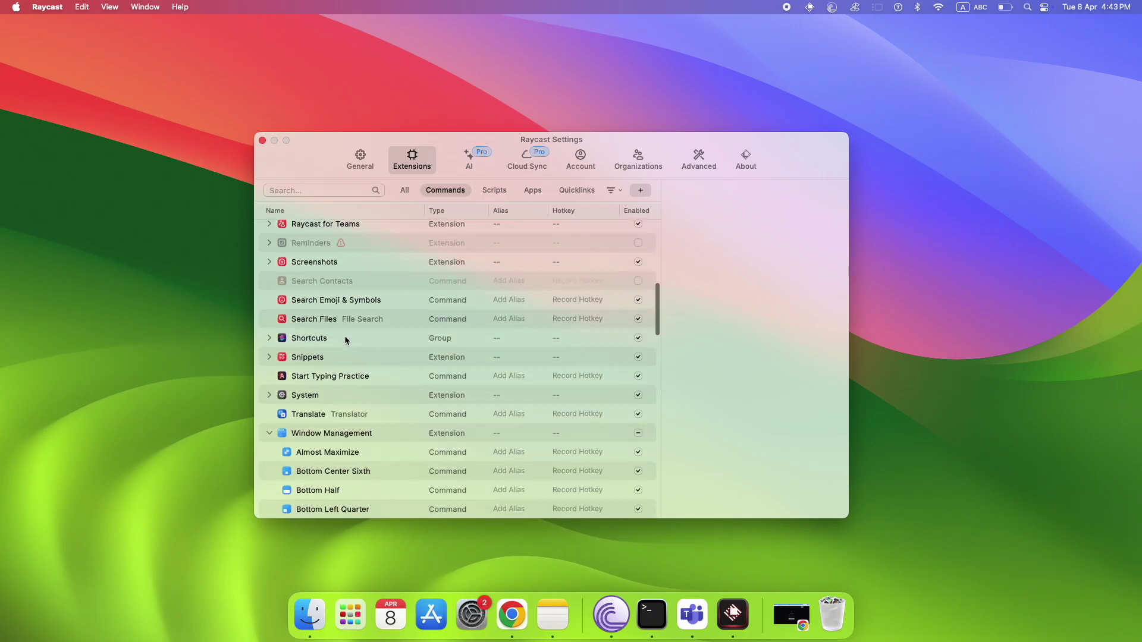
pyautogui.scroll(-5, 309, 351)
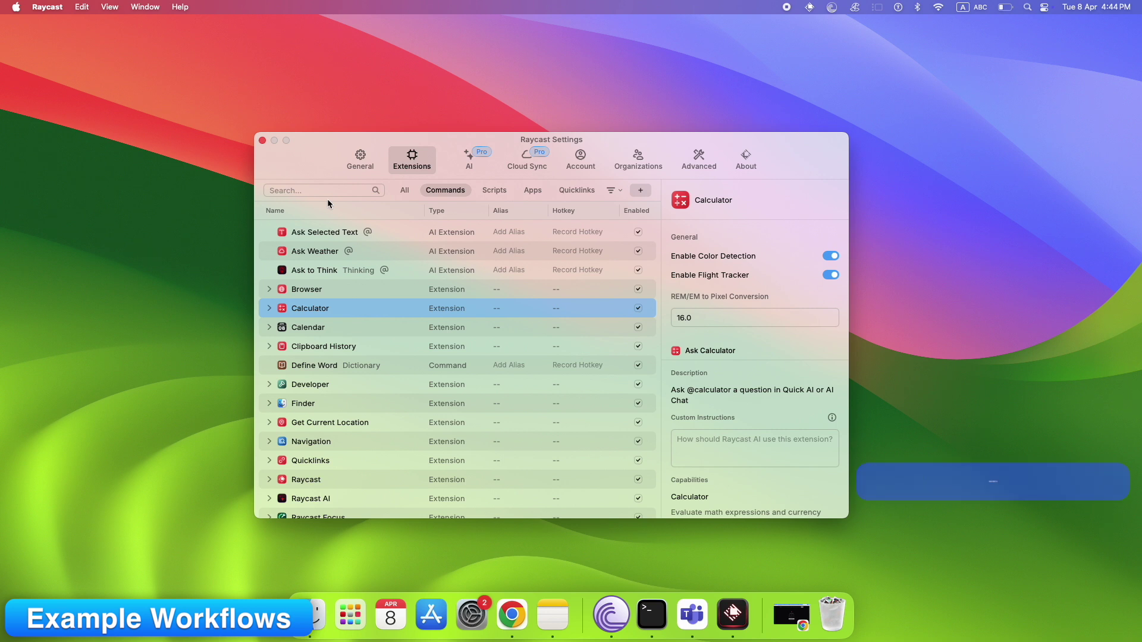
# Open Calculator with Cmd+Shift+K, snap it right, switch to dark mode, and close Raycast Settings
pyautogui.press('super+shift+k')
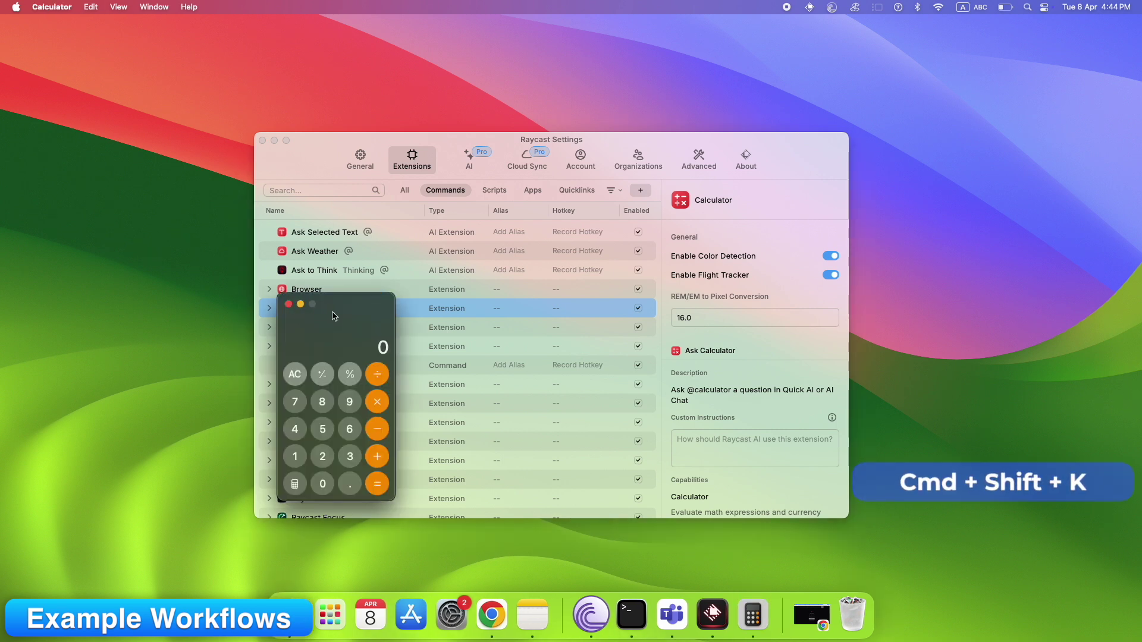
pyautogui.press('super+shift+d')
pyautogui.click(442, 139)
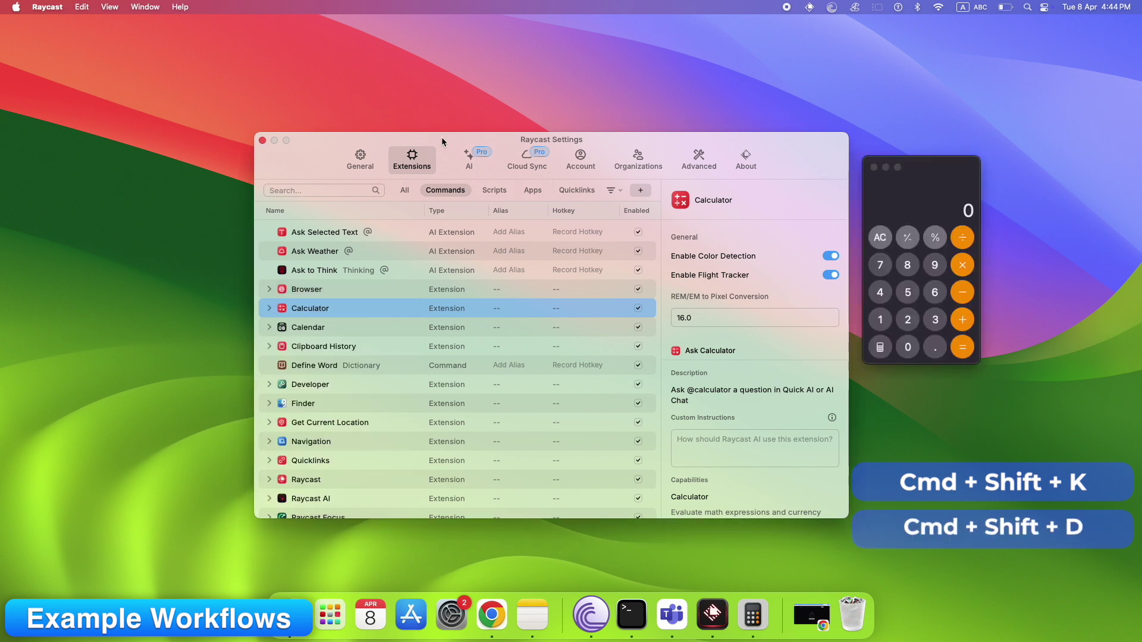
pyautogui.press('super+shift+d')
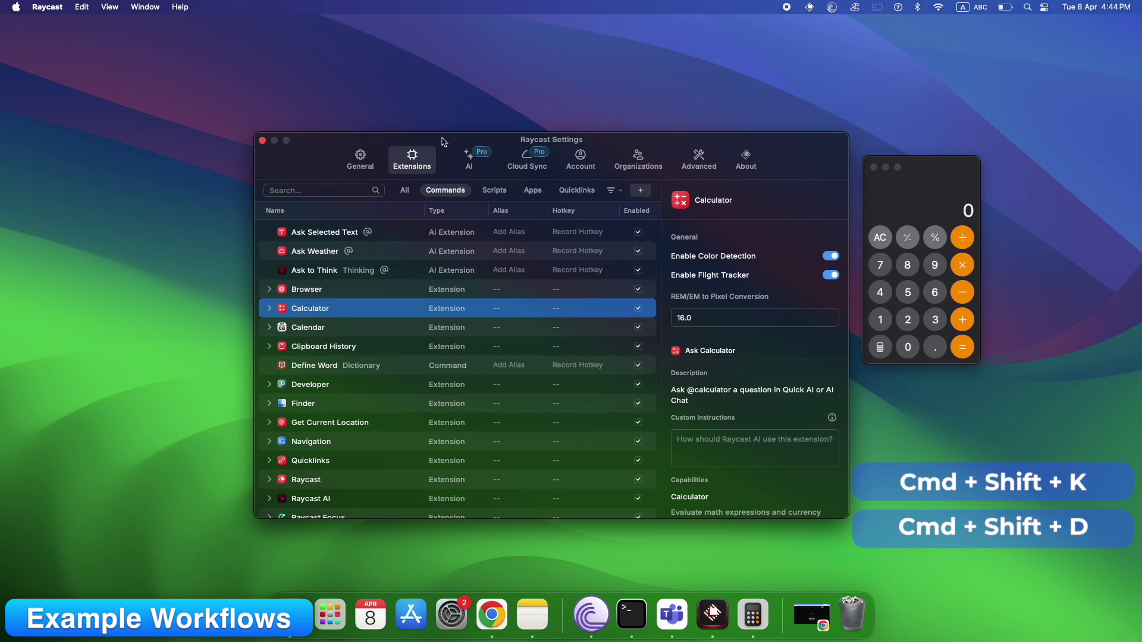
pyautogui.press('super+w')
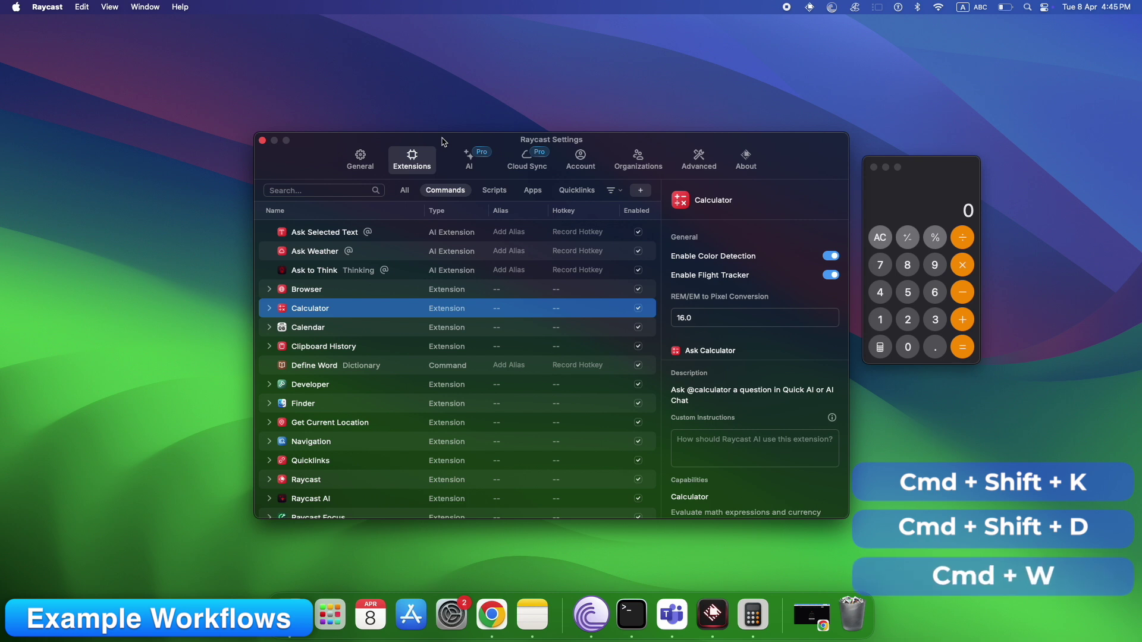
pyautogui.press('super+w')
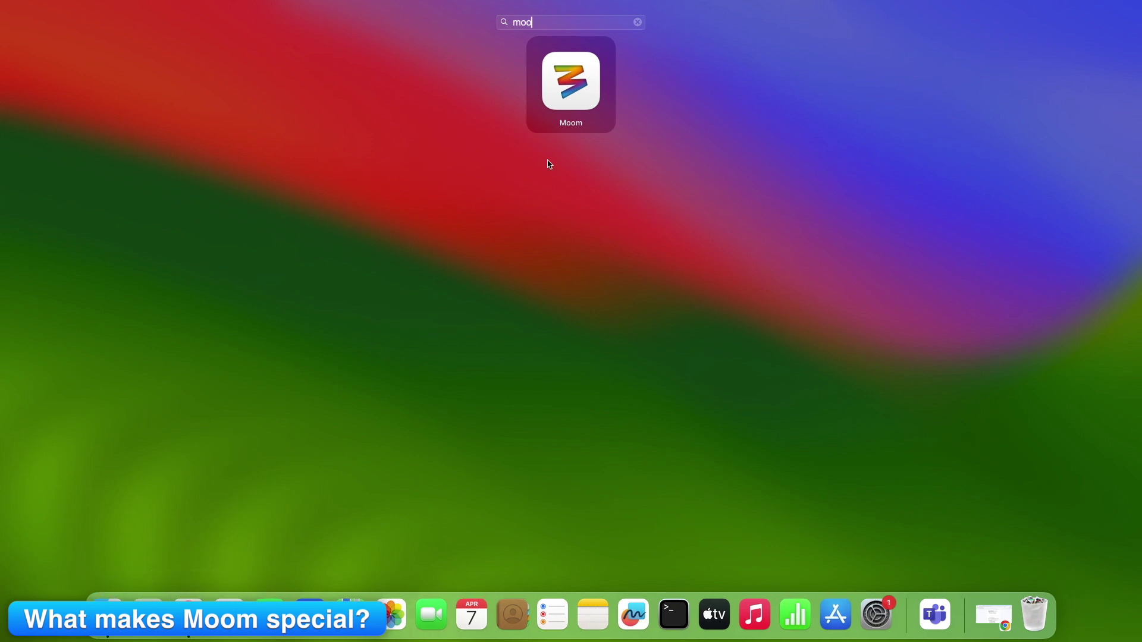
# Launch Moom and move its window to Center, then Left Two Thirds, then Center again
pyautogui.click(568, 89)
pyautogui.moveTo(254, 118)
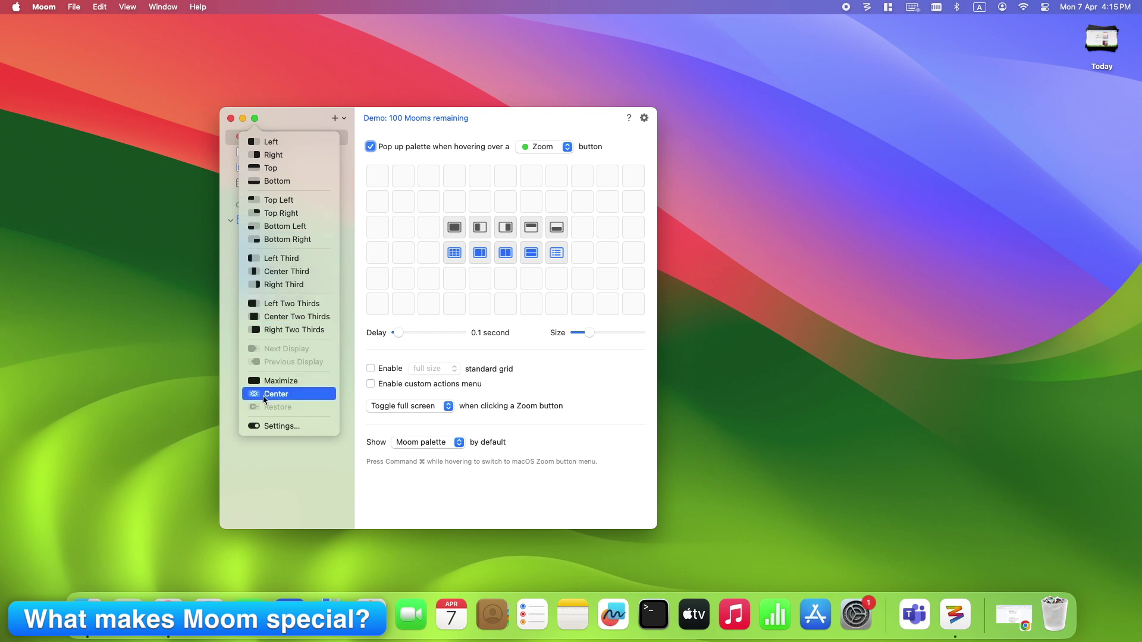
pyautogui.click(269, 395)
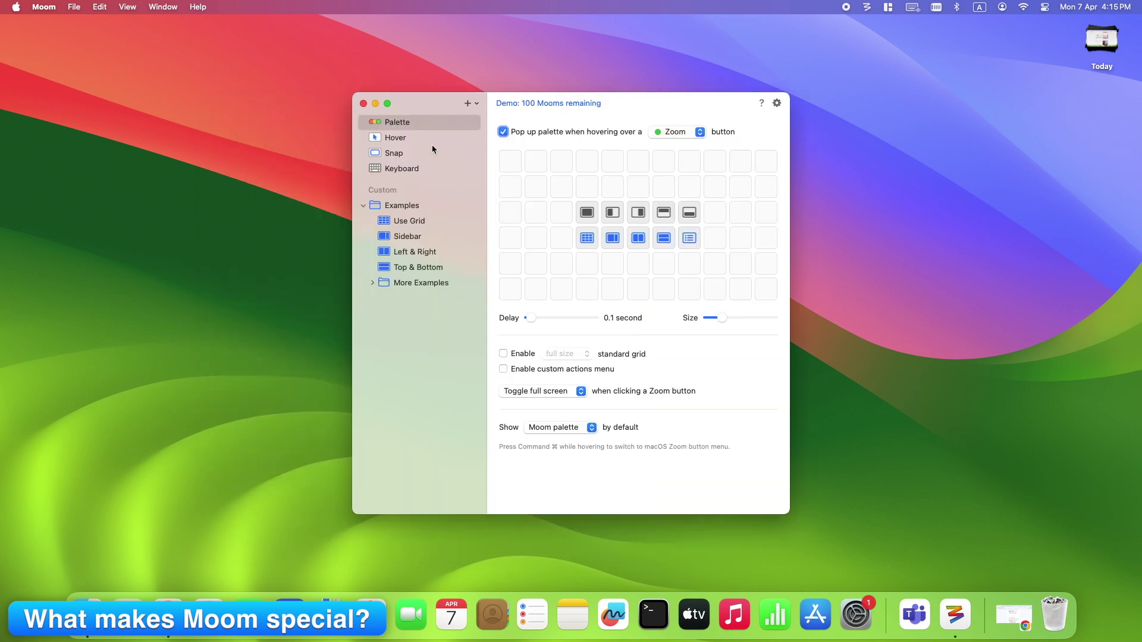
pyautogui.moveTo(388, 104)
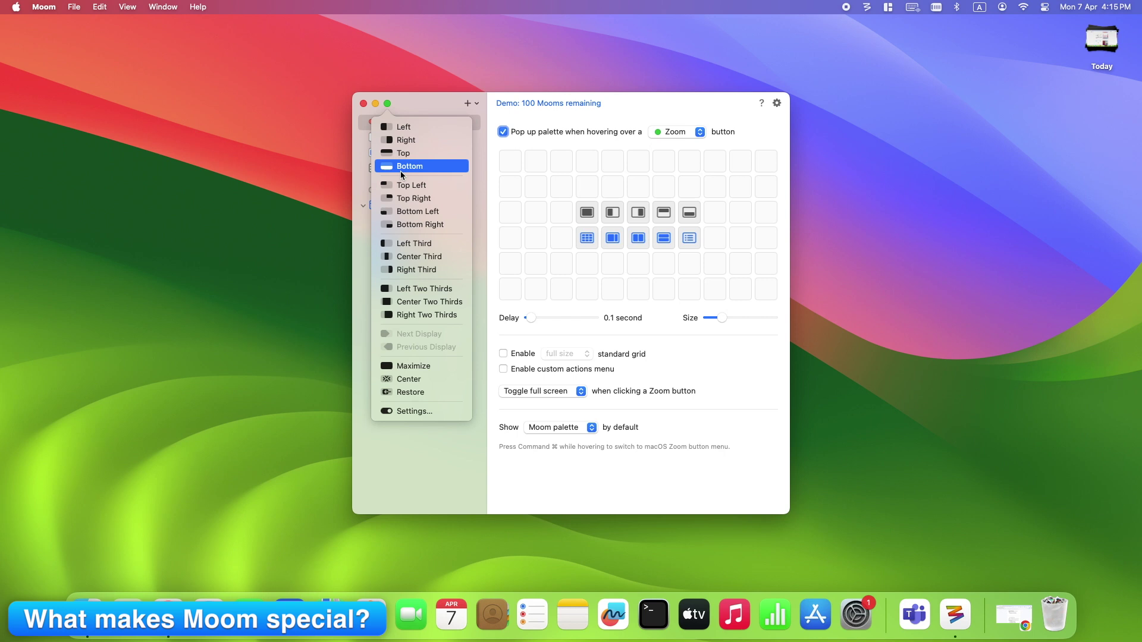
pyautogui.click(400, 292)
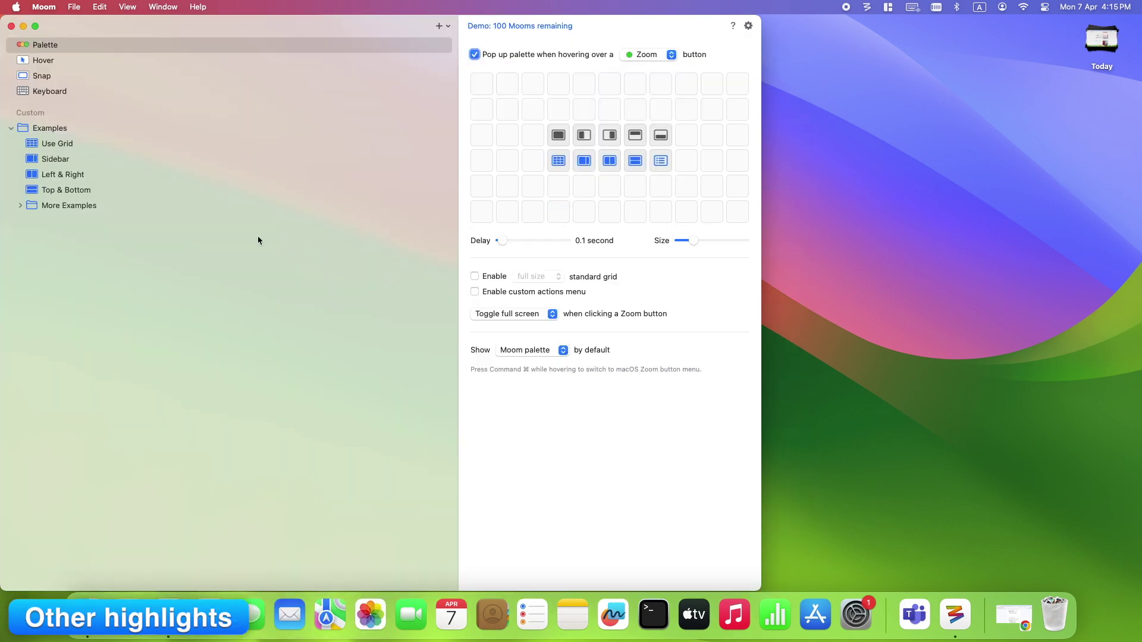
pyautogui.moveTo(35, 26)
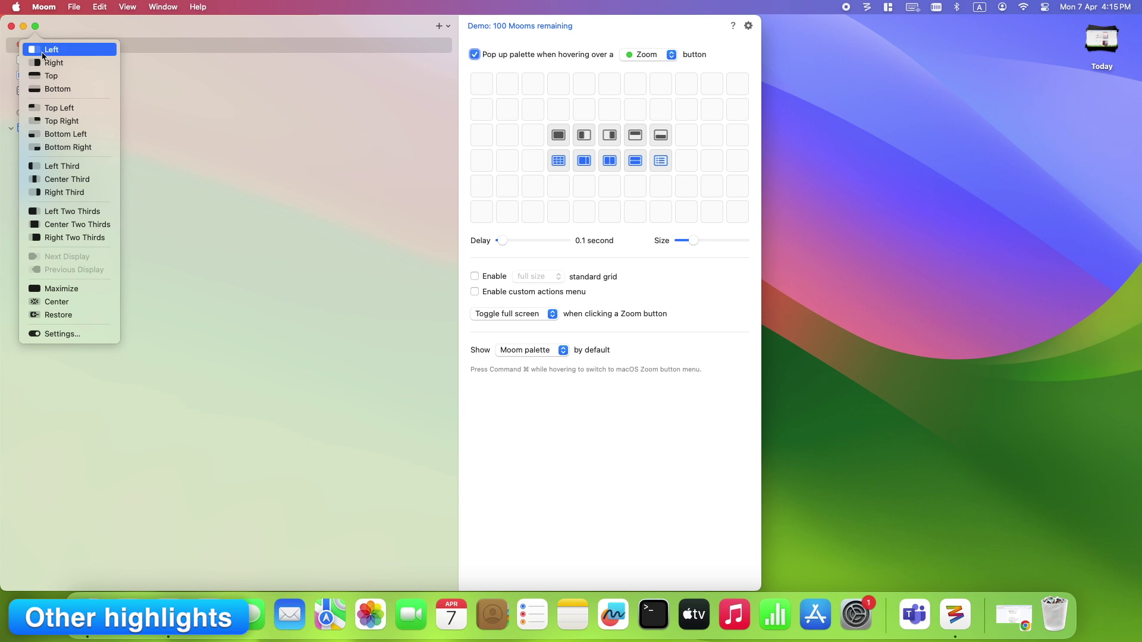
pyautogui.click(55, 303)
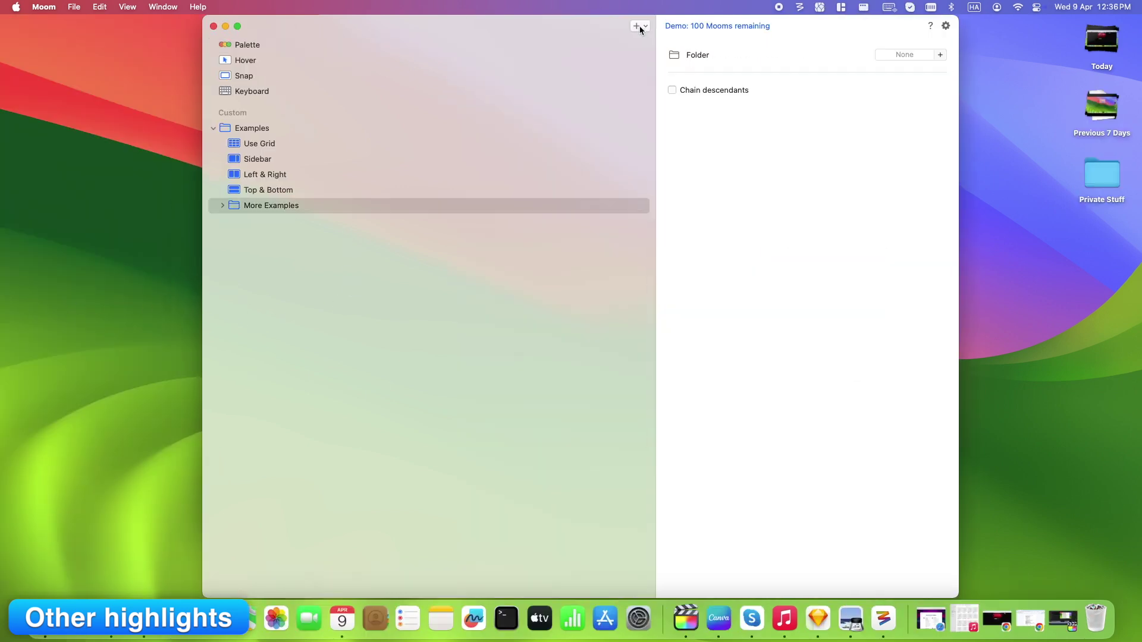
# Add a new custom Layout action from the + menu in Moom's settings
pyautogui.click(638, 26)
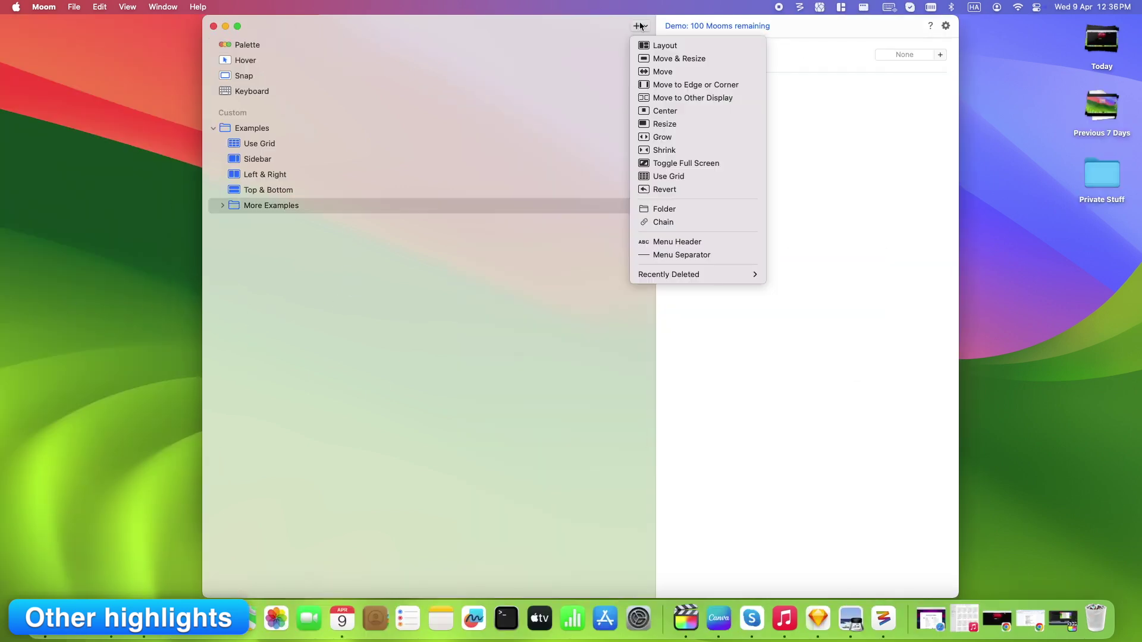
pyautogui.click(694, 46)
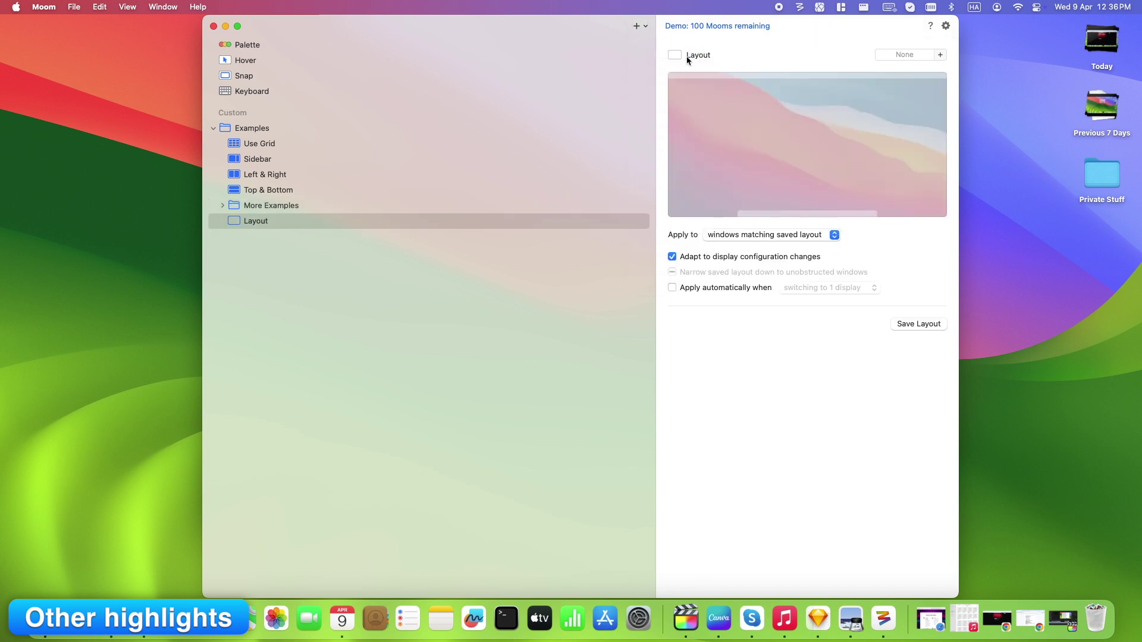